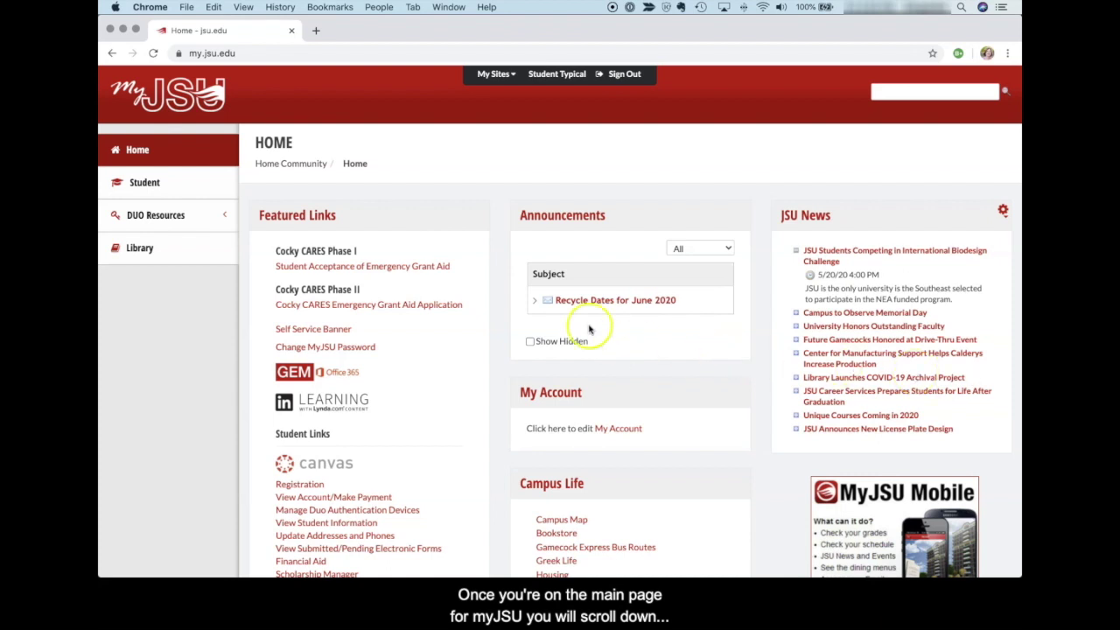
Open Schedule Planner from the MyJSU home page for the Fall 2020 term, with all campuses selected
{"action": "scroll", "coordinate": [484, 256], "scroll_direction": "down", "scroll_amount": 2}
{"action": "scroll", "coordinate": [484, 256], "scroll_direction": "down", "scroll_amount": 5}
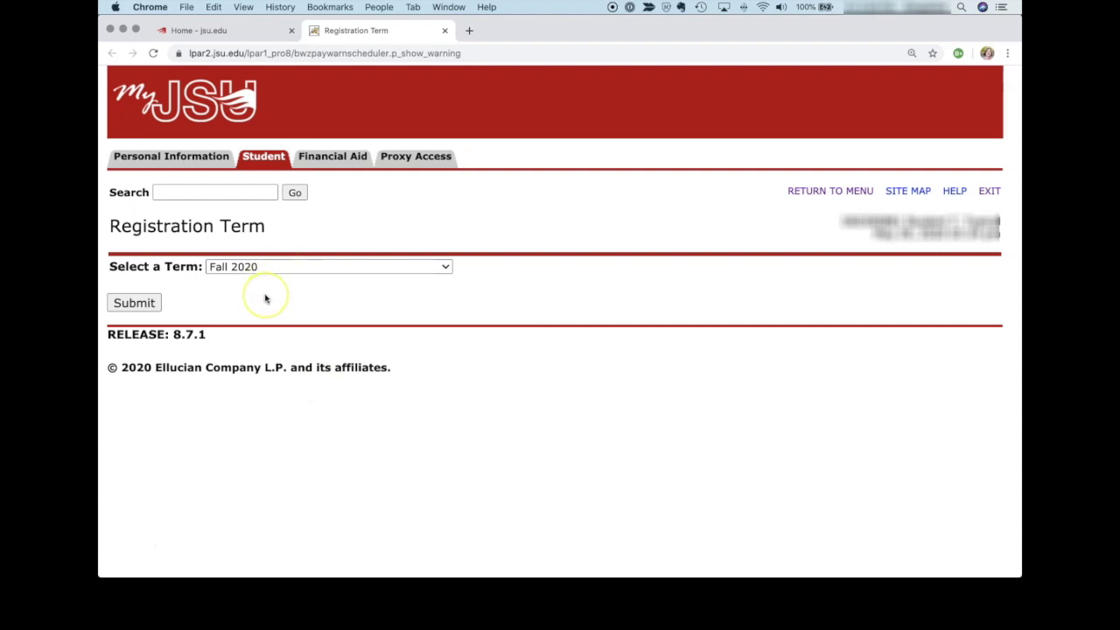
{"action": "left_click", "coordinate": [134, 303]}
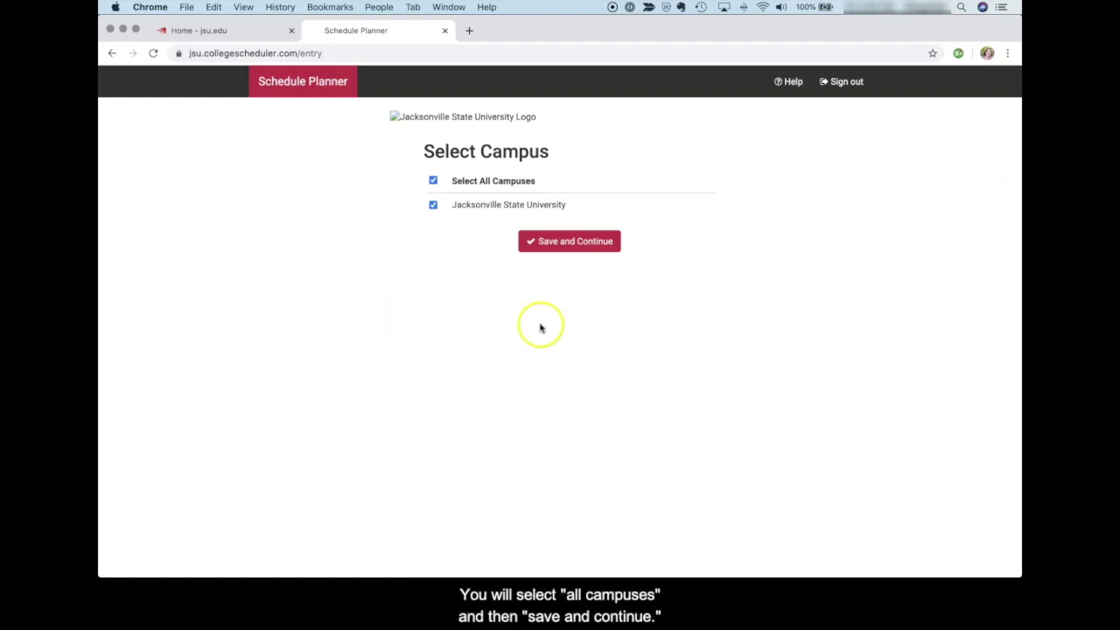
{"action": "left_click", "coordinate": [556, 246]}
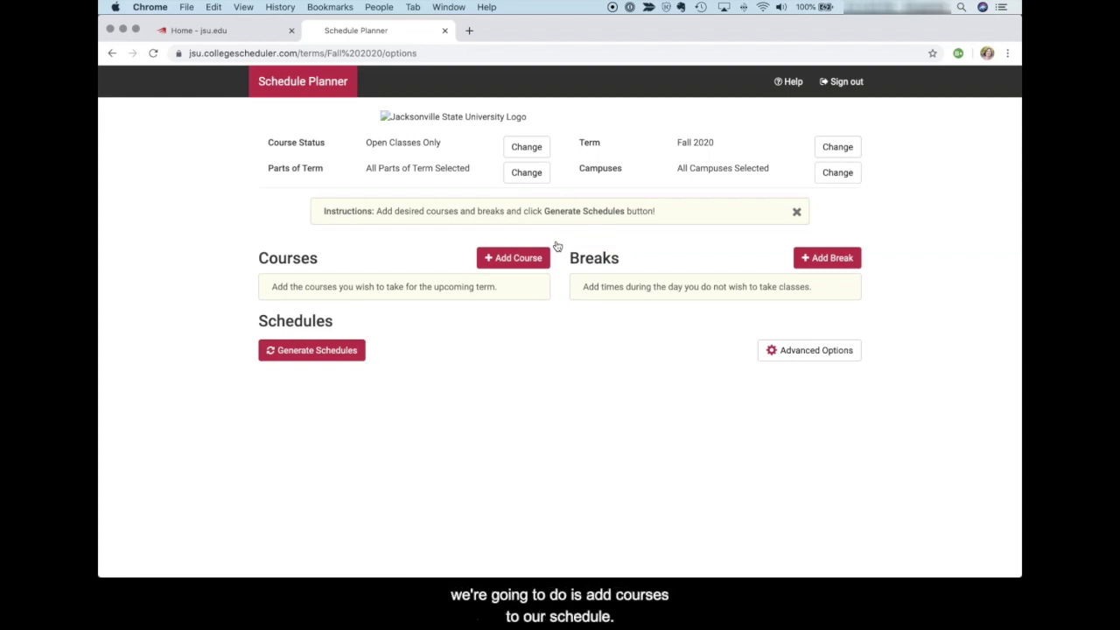
{"action": "left_click", "coordinate": [570, 242]}
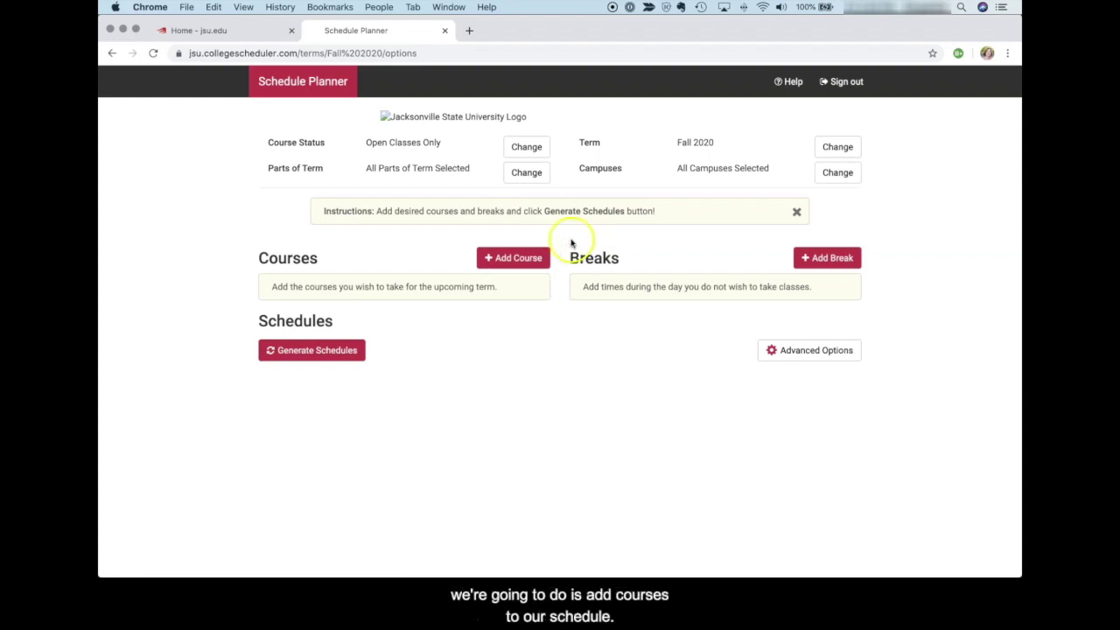
Start adding courses by subject and add Student Affairs (STU) 101 First Year Experience to the course list
{"action": "left_click", "coordinate": [514, 260]}
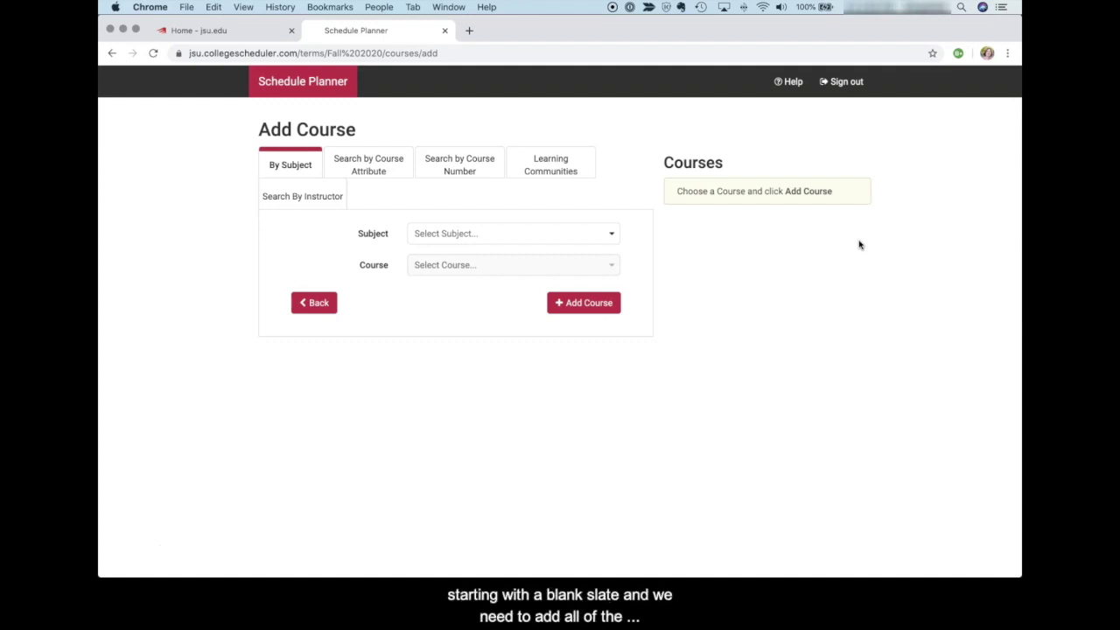
{"action": "left_click", "coordinate": [820, 246]}
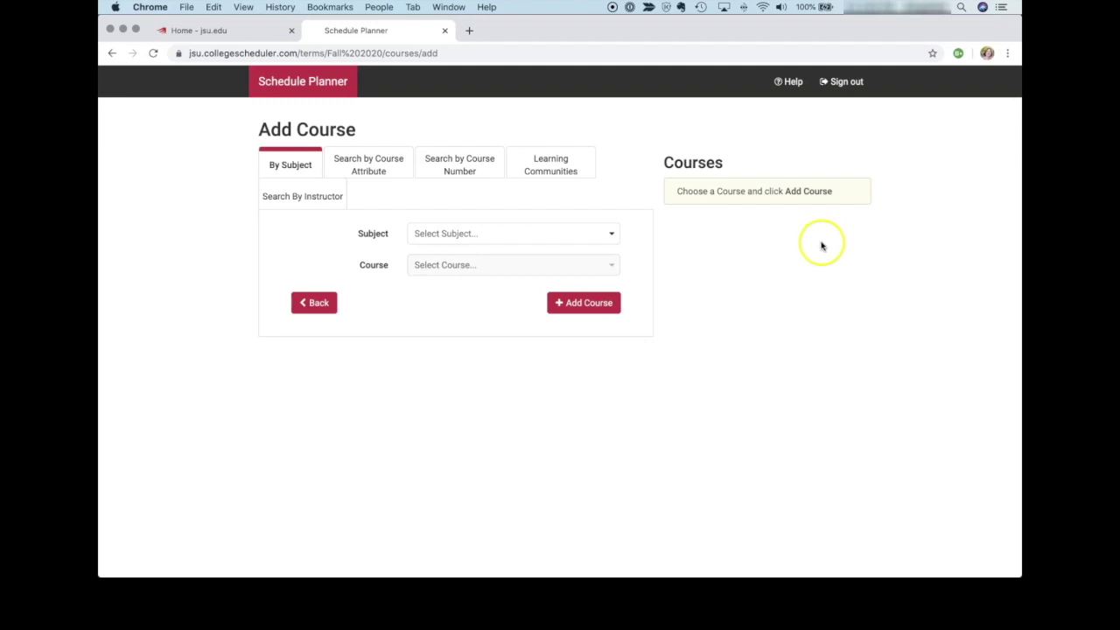
{"action": "left_click", "coordinate": [605, 236]}
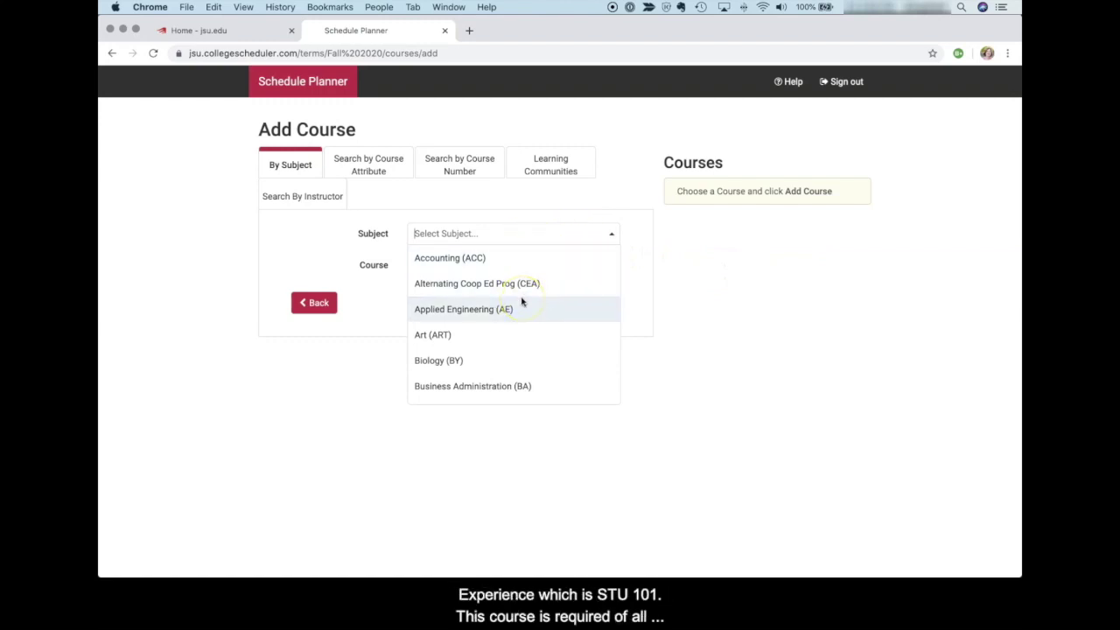
{"action": "scroll", "coordinate": [521, 302], "scroll_direction": "down", "scroll_amount": 15}
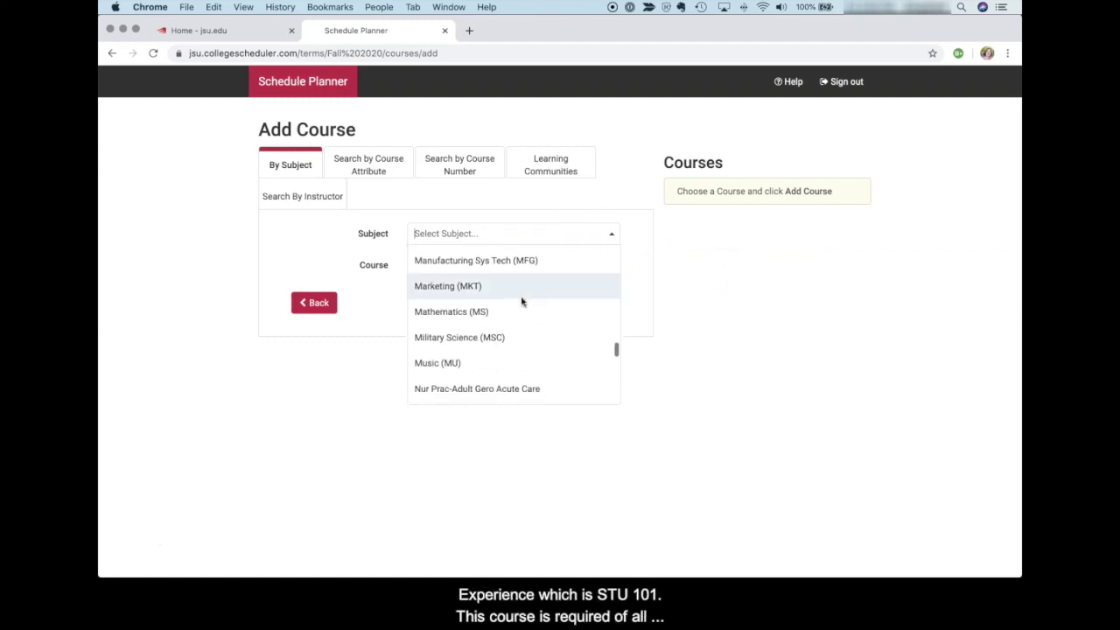
{"action": "scroll", "coordinate": [521, 302], "scroll_direction": "down", "scroll_amount": 10}
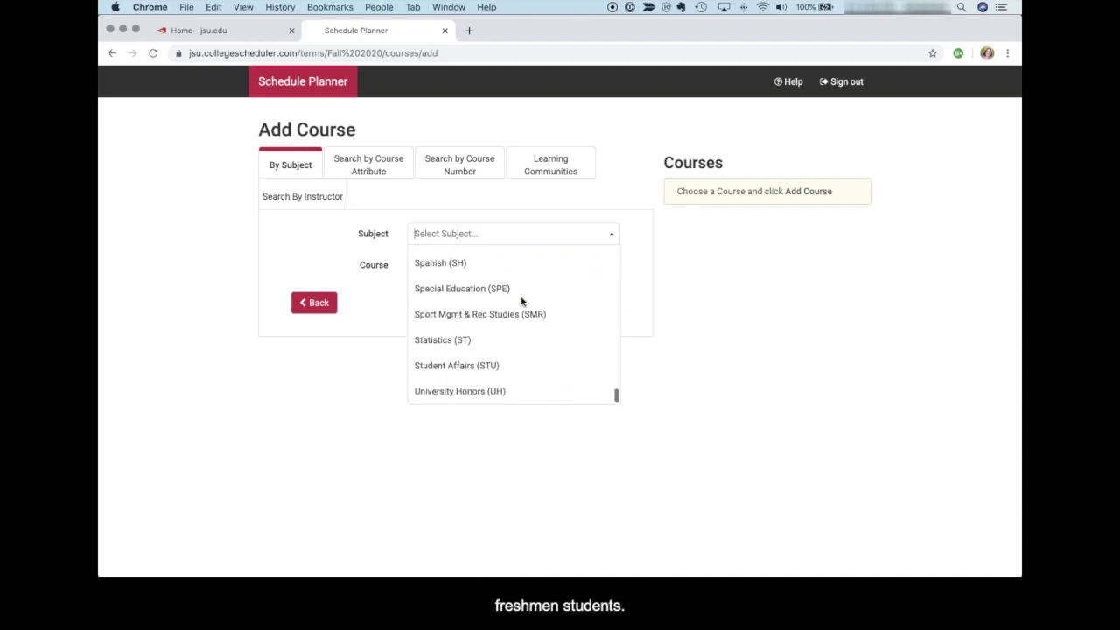
{"action": "left_click", "coordinate": [519, 365]}
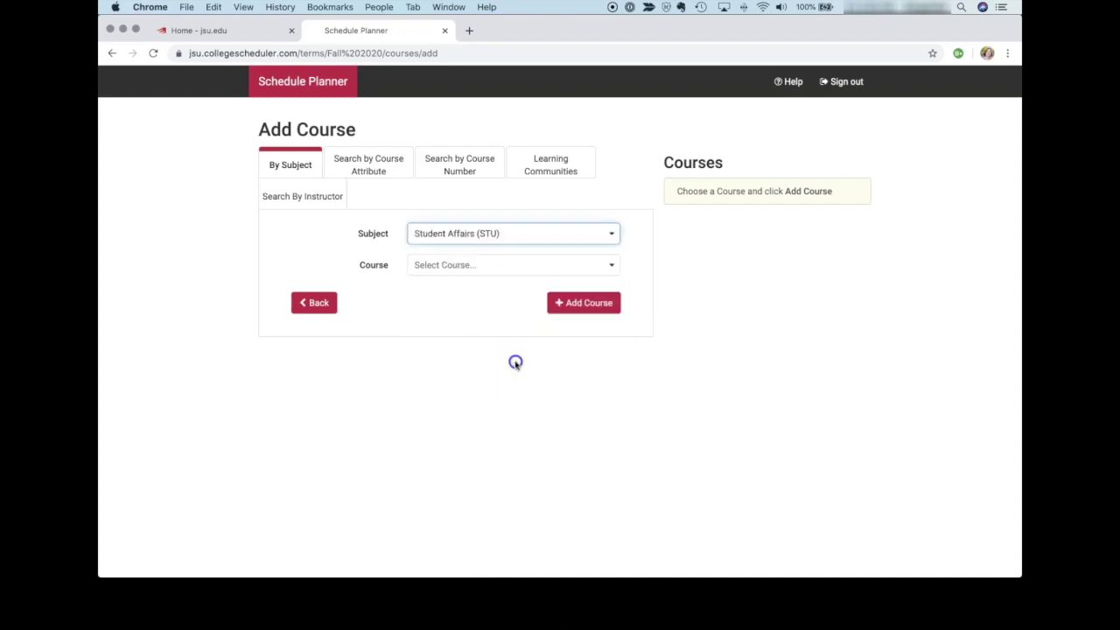
{"action": "left_click", "coordinate": [467, 264]}
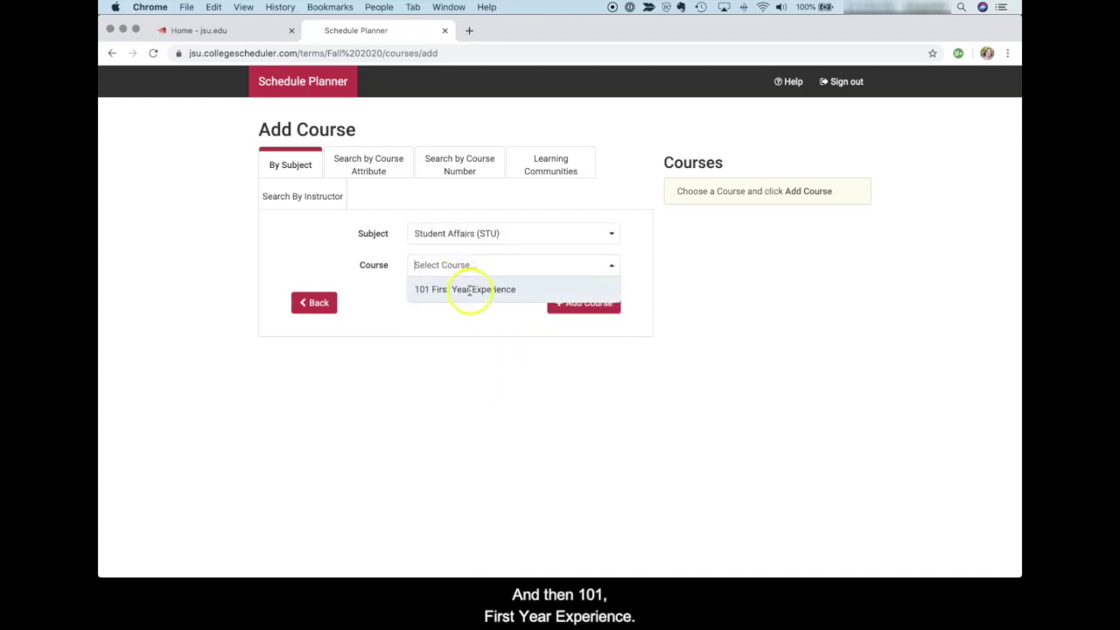
{"action": "left_click", "coordinate": [469, 290]}
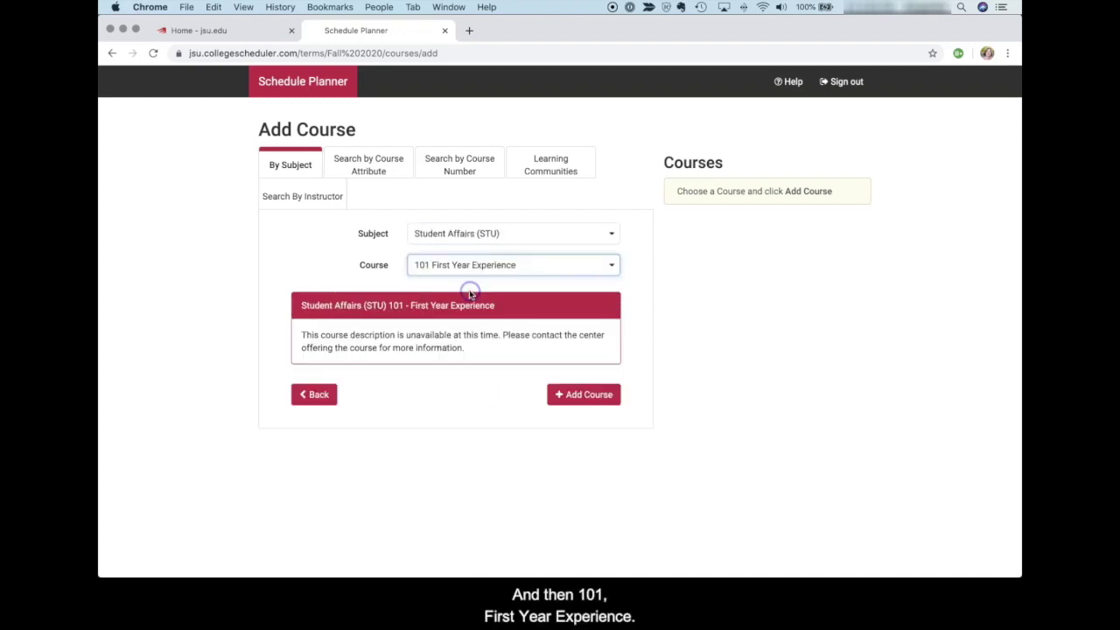
{"action": "left_click", "coordinate": [582, 400]}
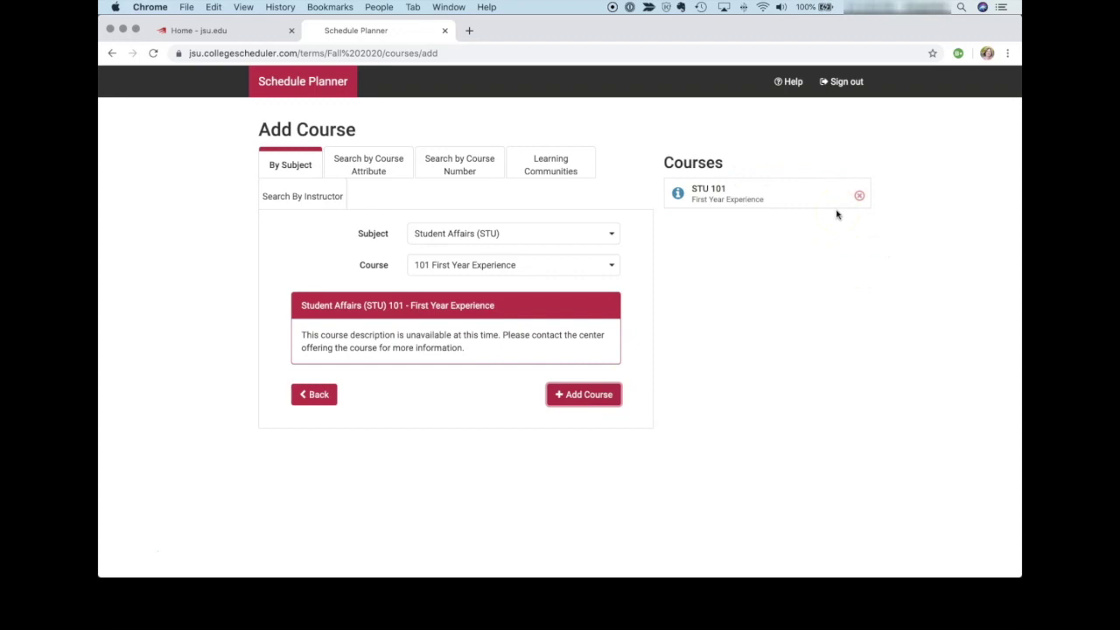
Add English (EH) 101 English Composition I to the course list
{"action": "left_click", "coordinate": [503, 233]}
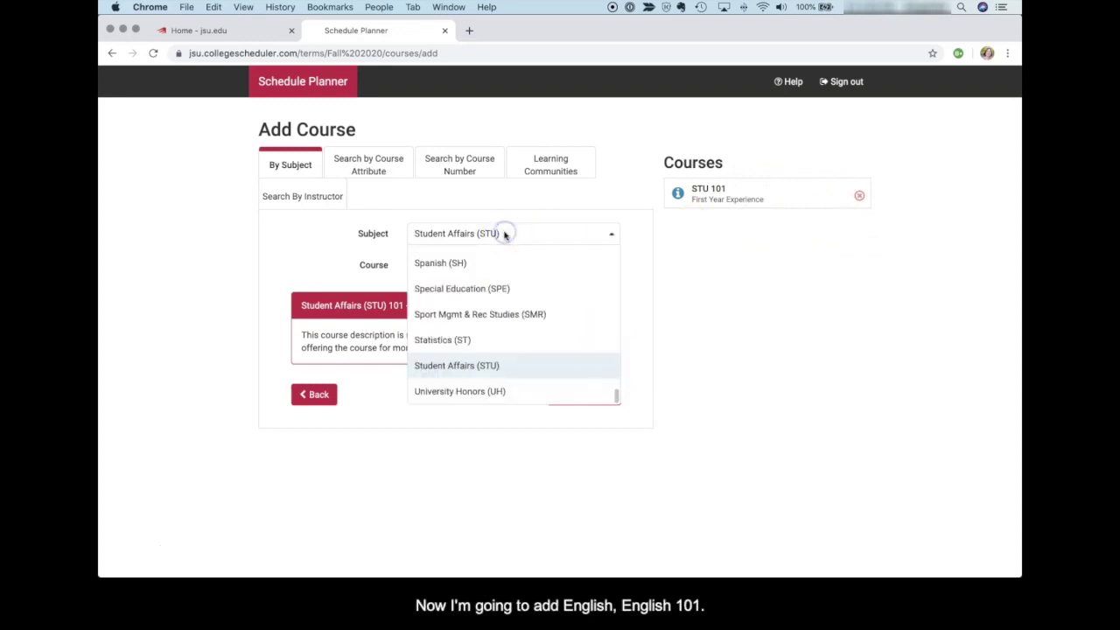
{"action": "scroll", "coordinate": [509, 267], "scroll_direction": "up", "scroll_amount": 10}
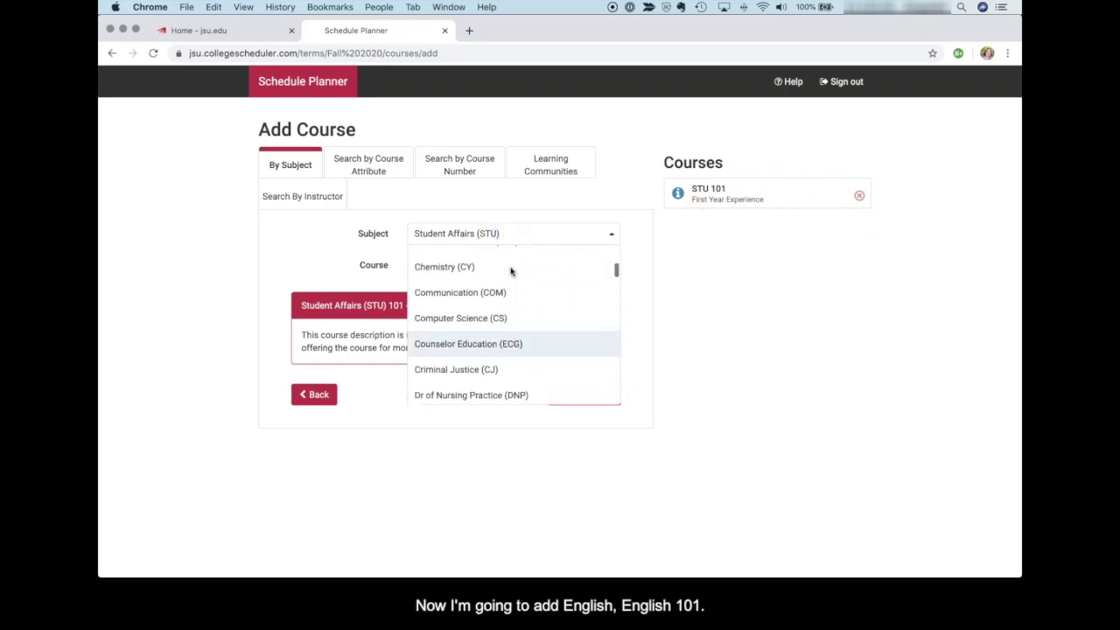
{"action": "scroll", "coordinate": [510, 271], "scroll_direction": "down", "scroll_amount": 5}
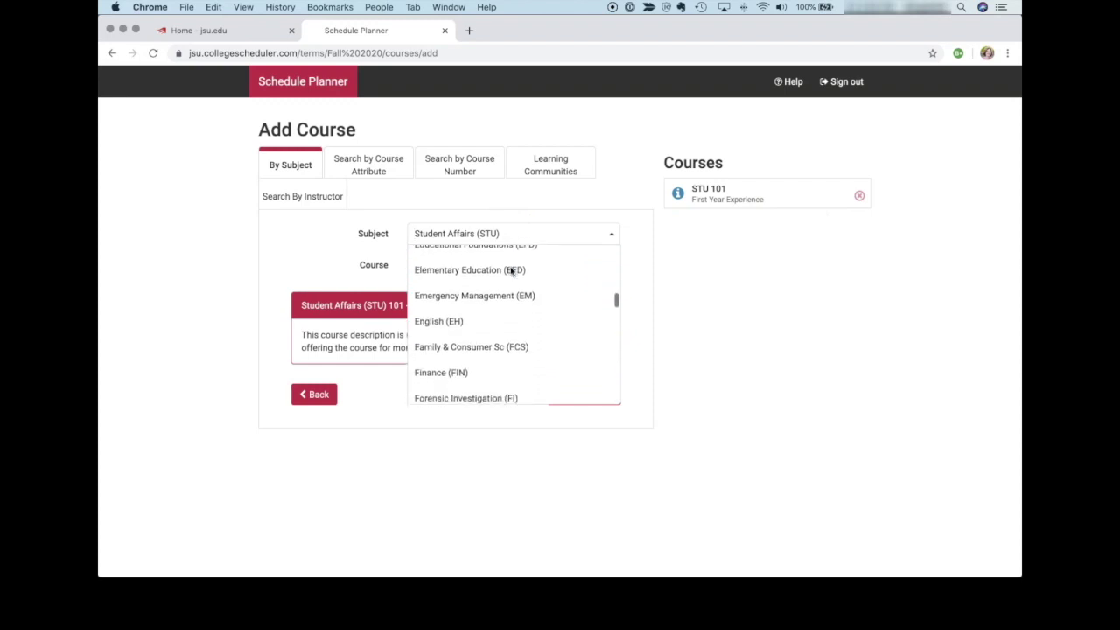
{"action": "left_click", "coordinate": [515, 321]}
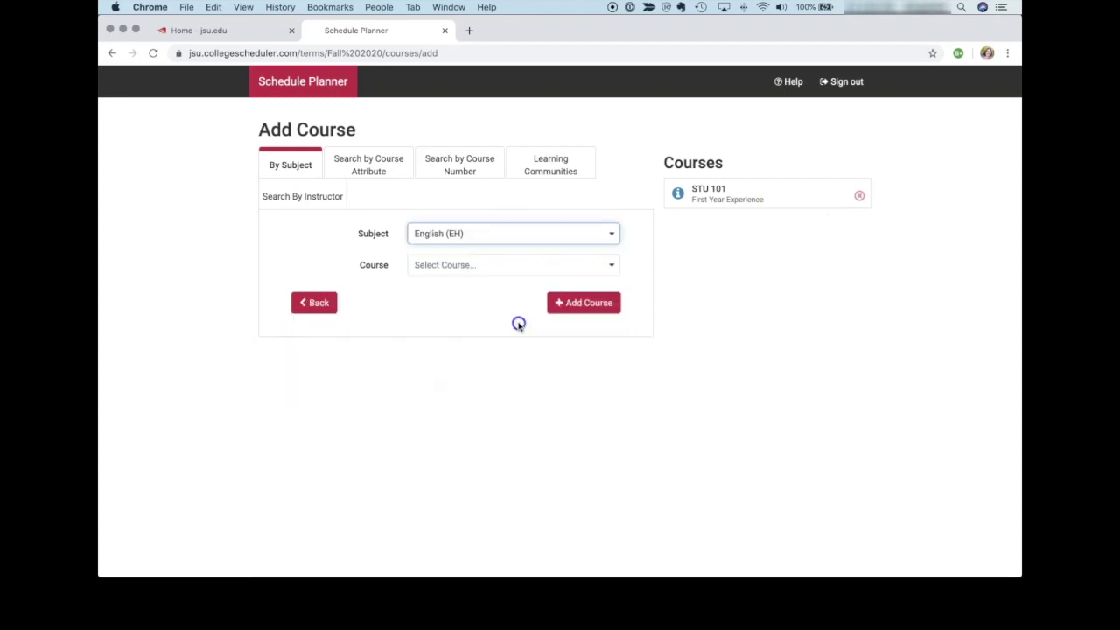
{"action": "left_click", "coordinate": [483, 267]}
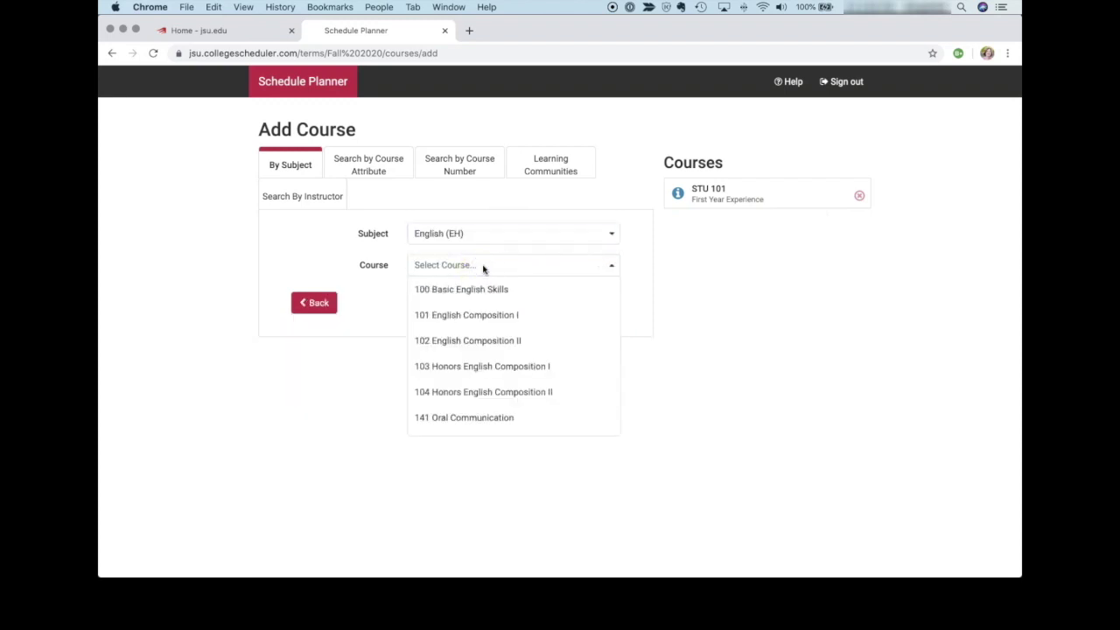
{"action": "left_click", "coordinate": [492, 314]}
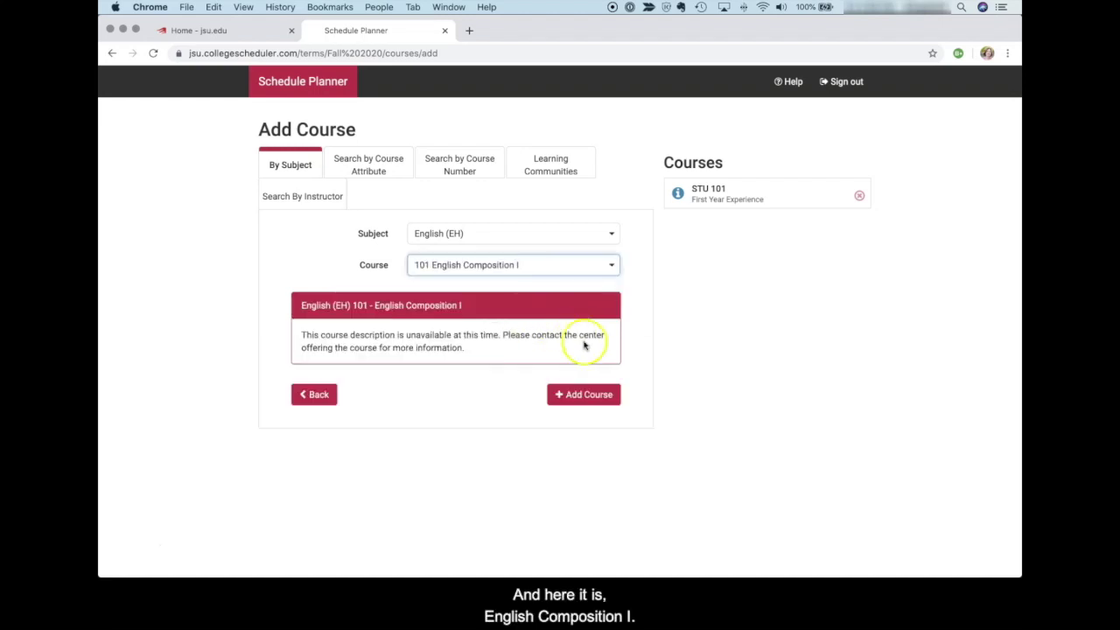
{"action": "left_click", "coordinate": [598, 395]}
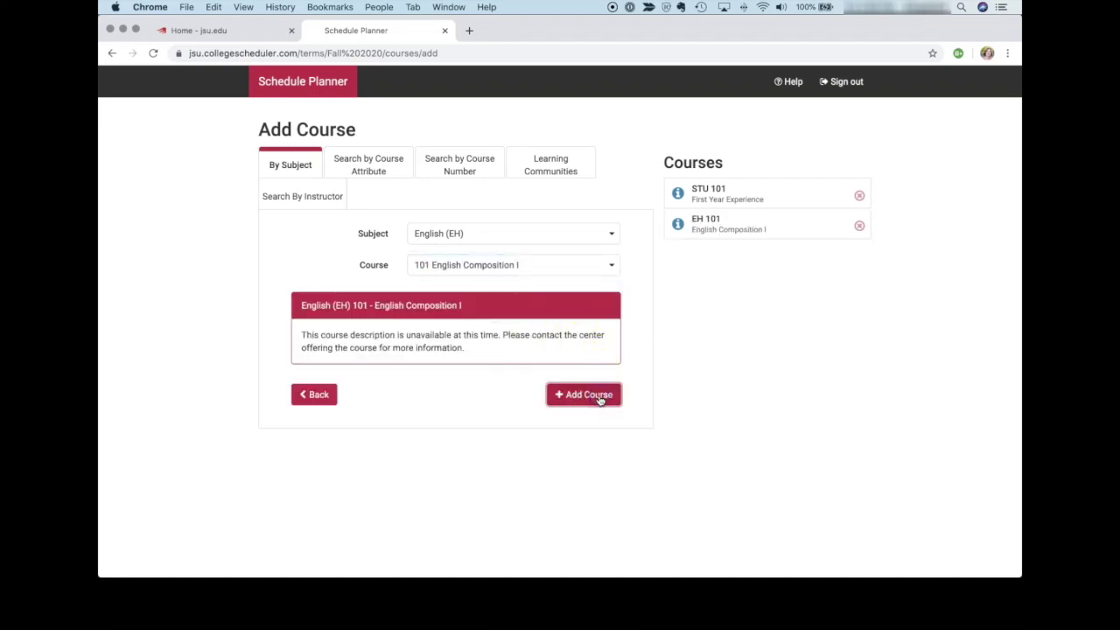
Add History (HY) 201 American History I to the course list
{"action": "left_click", "coordinate": [468, 234]}
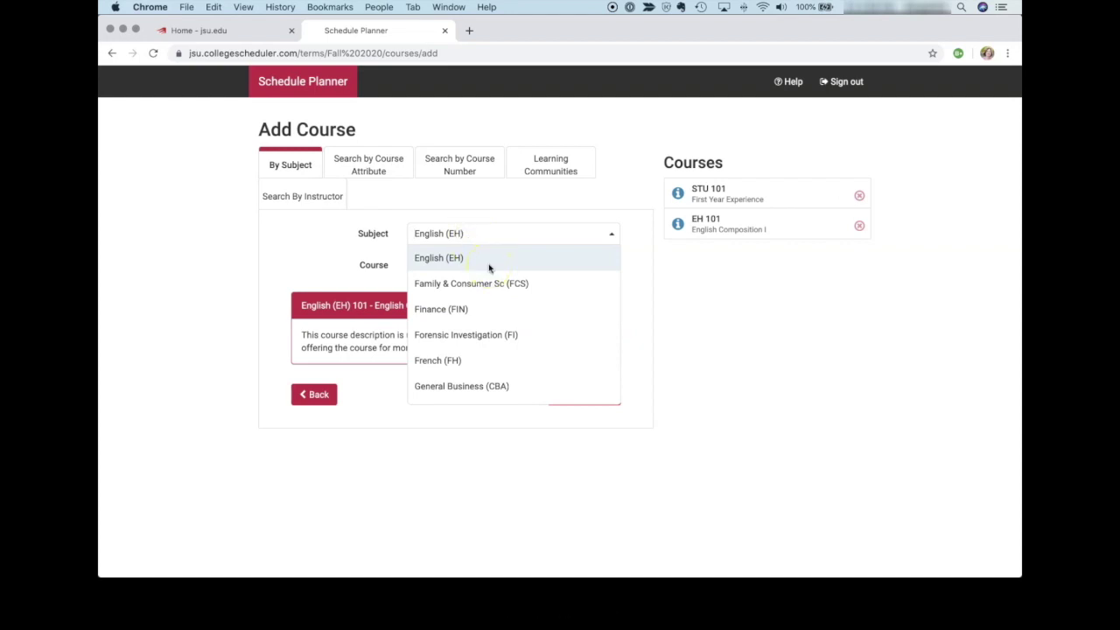
{"action": "scroll", "coordinate": [488, 266], "scroll_direction": "down", "scroll_amount": 5}
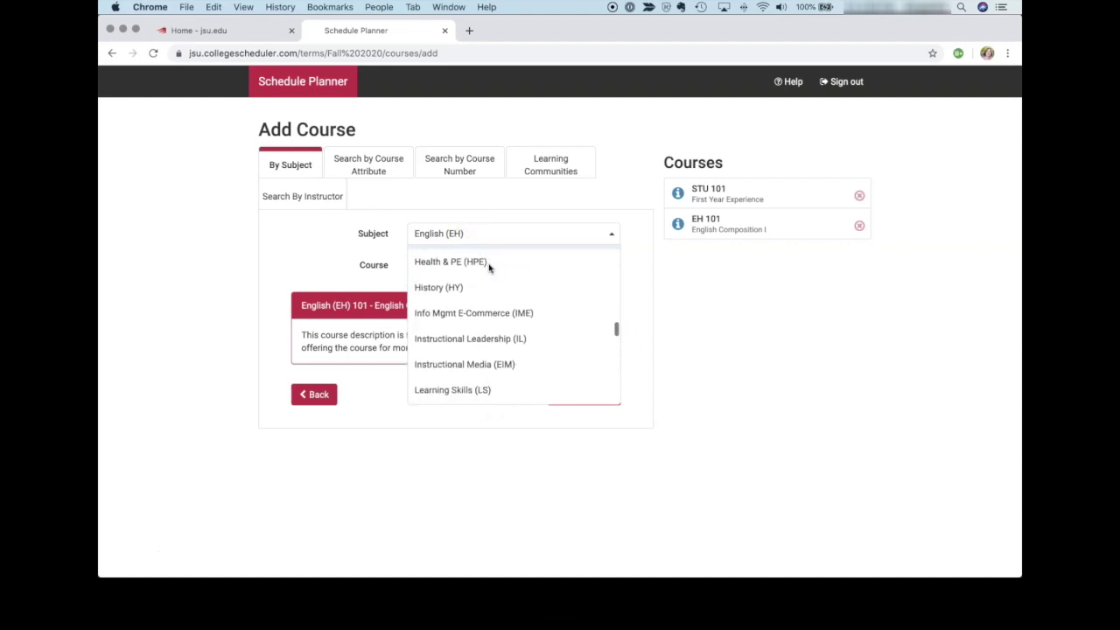
{"action": "left_click", "coordinate": [479, 292]}
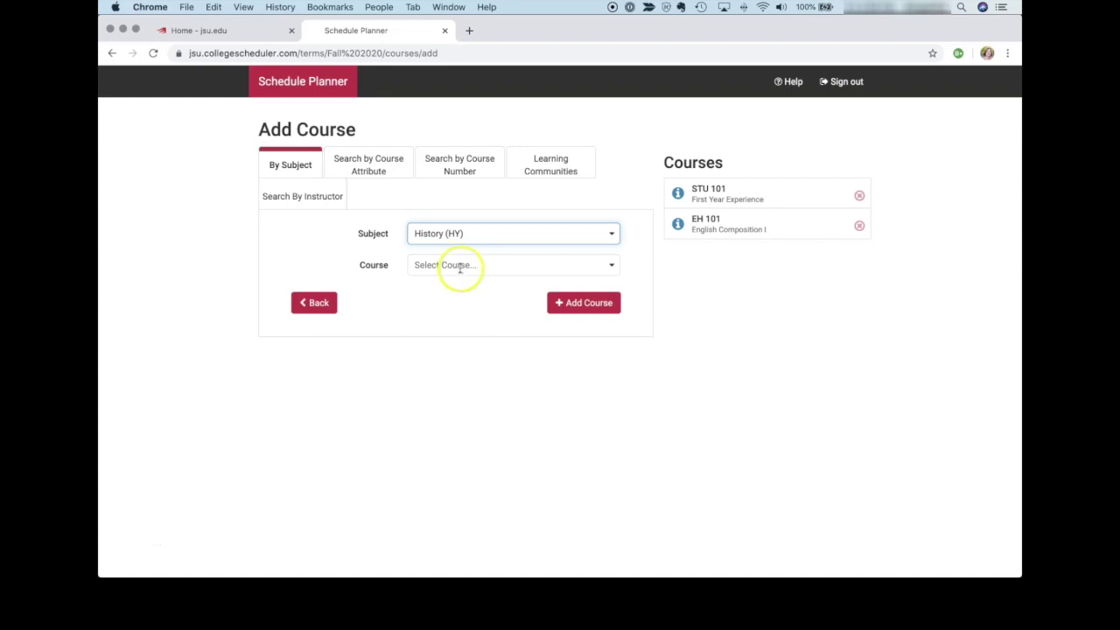
{"action": "left_click", "coordinate": [460, 266]}
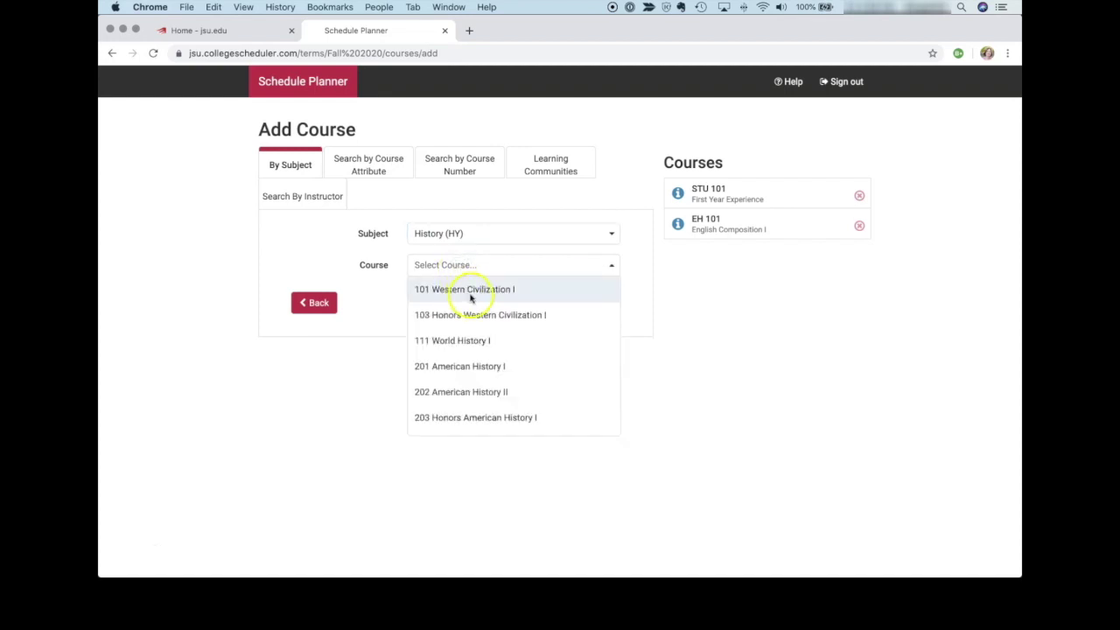
{"action": "left_click", "coordinate": [495, 365]}
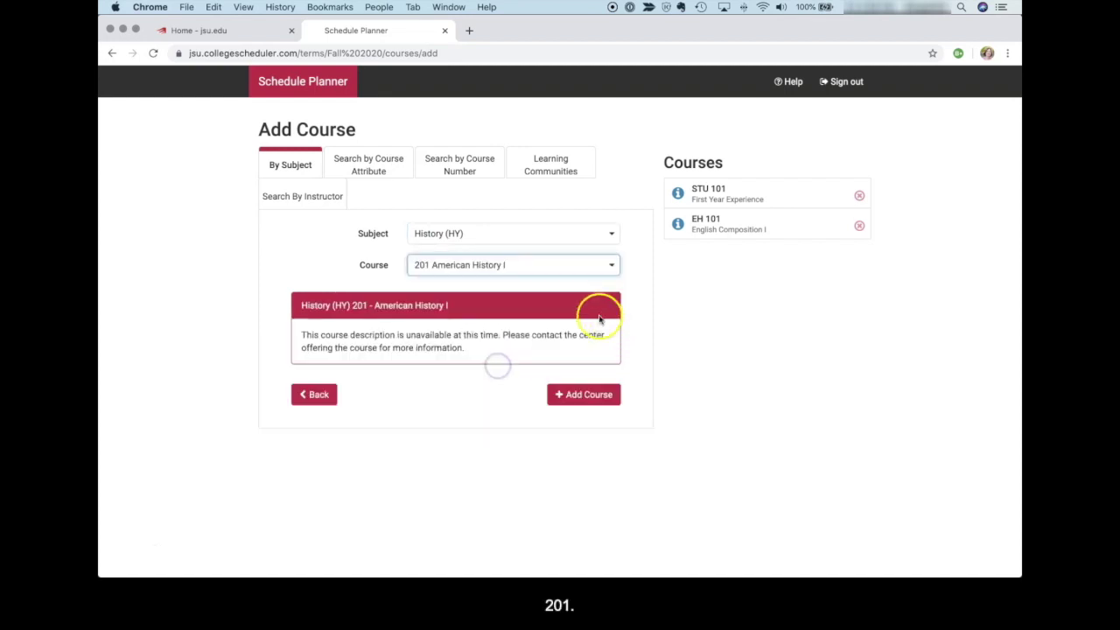
{"action": "left_click", "coordinate": [600, 391]}
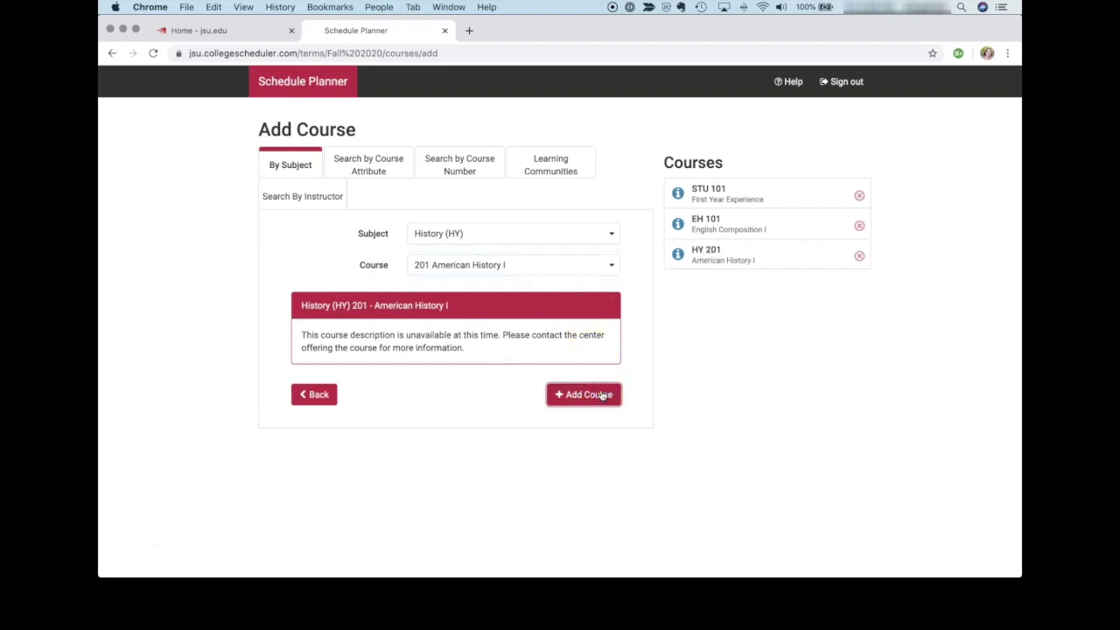
Add Mathematics (MS) 112 Precalculus Algebra to the course list
{"action": "left_click", "coordinate": [429, 233]}
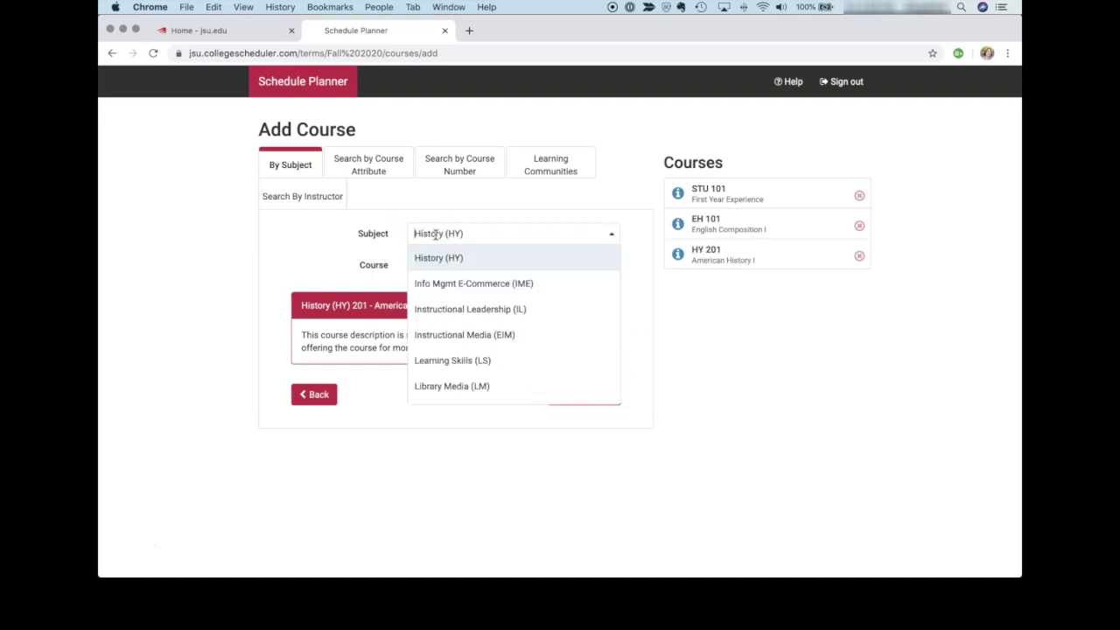
{"action": "scroll", "coordinate": [477, 293], "scroll_direction": "down", "scroll_amount": 4}
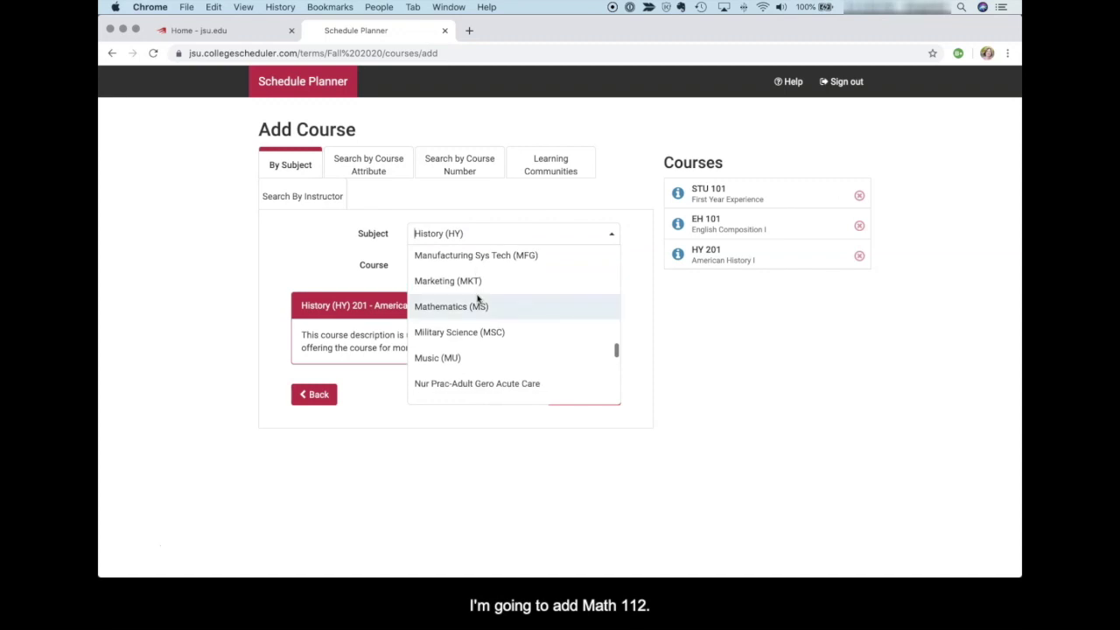
{"action": "left_click", "coordinate": [481, 306]}
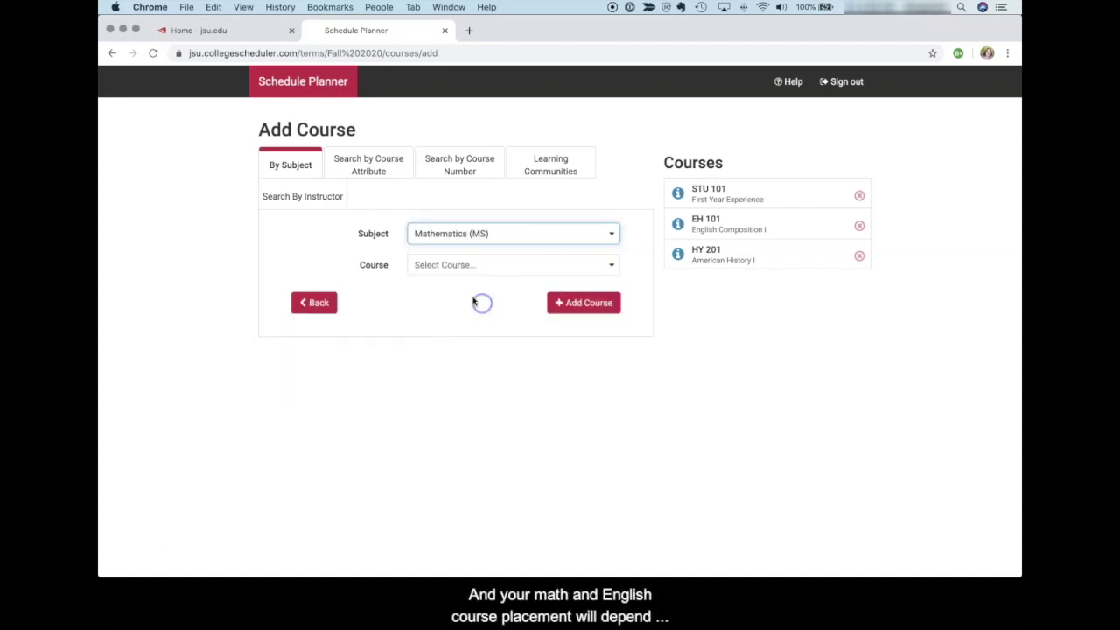
{"action": "left_click", "coordinate": [448, 264]}
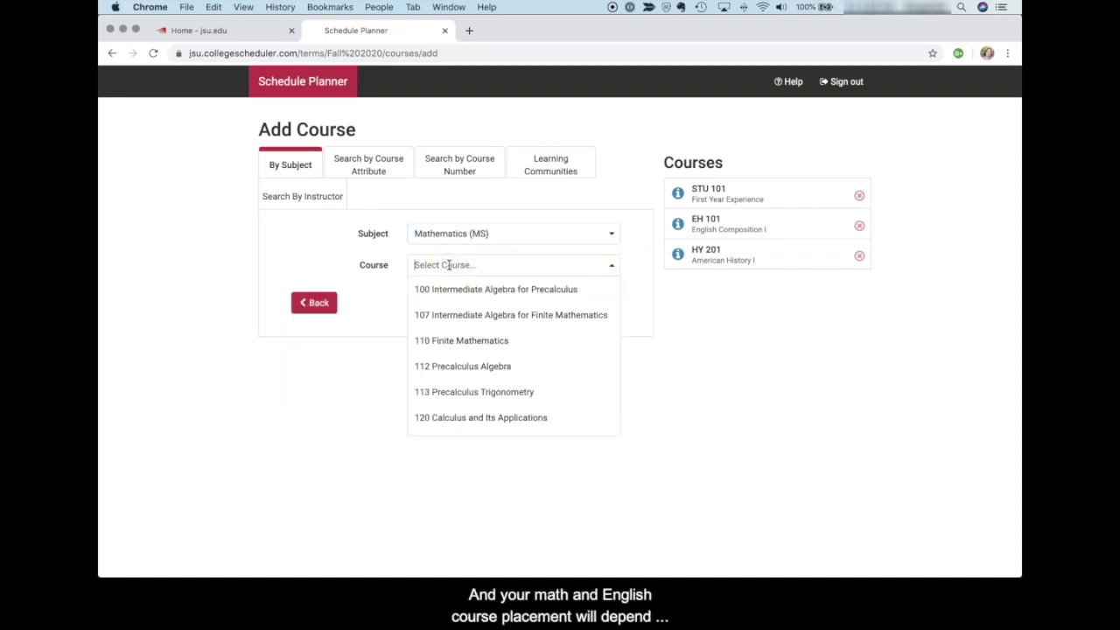
{"action": "left_click", "coordinate": [473, 365]}
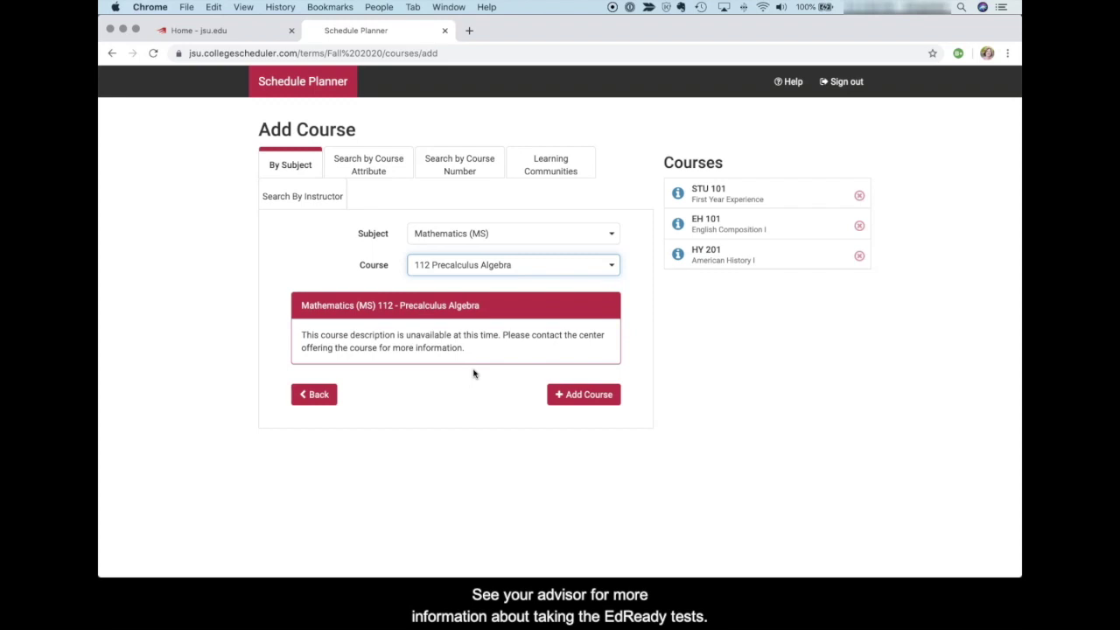
{"action": "left_click", "coordinate": [570, 395]}
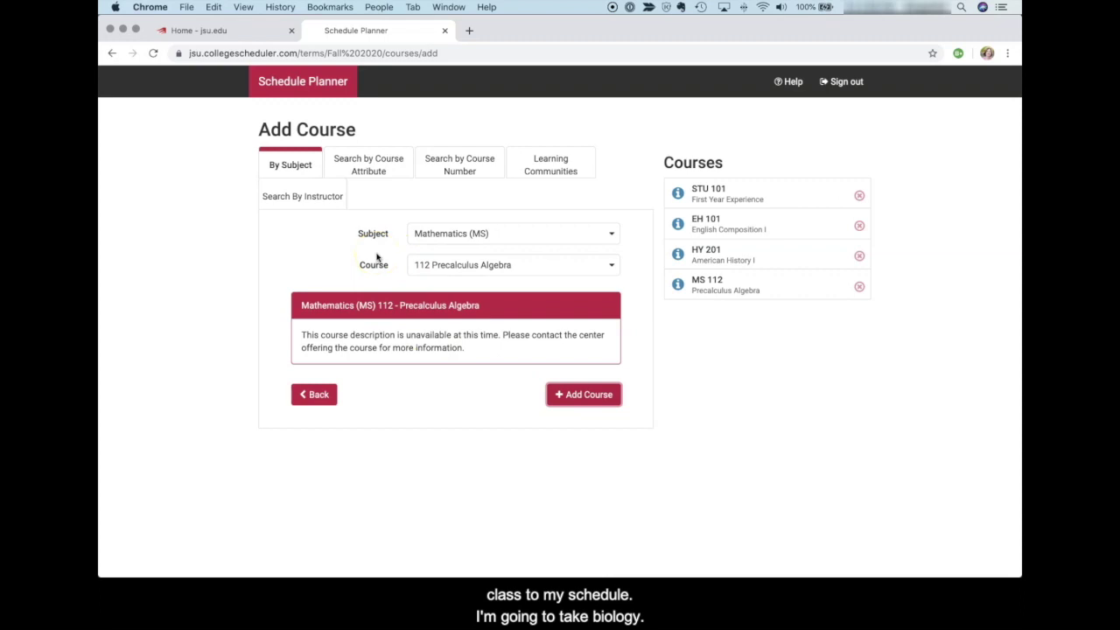
Add Biology (BY) 101 Introductory Biology I to the course list
{"action": "left_click", "coordinate": [459, 235]}
{"action": "scroll", "coordinate": [503, 306], "scroll_direction": "up", "scroll_amount": 10}
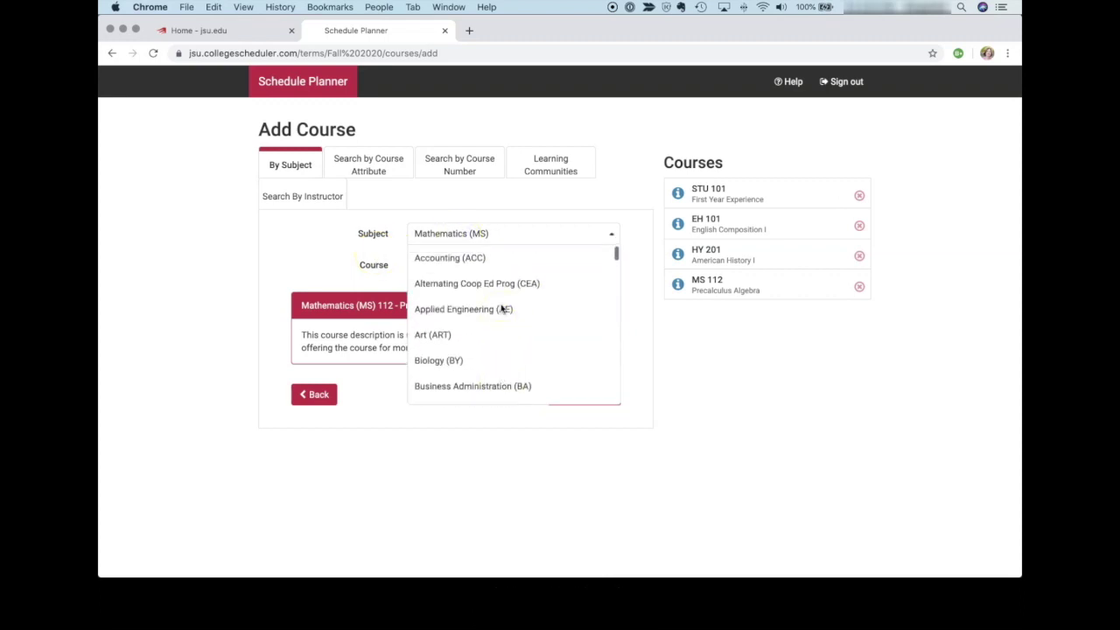
{"action": "scroll", "coordinate": [490, 324], "scroll_direction": "down", "scroll_amount": 1}
{"action": "left_click", "coordinate": [483, 347]}
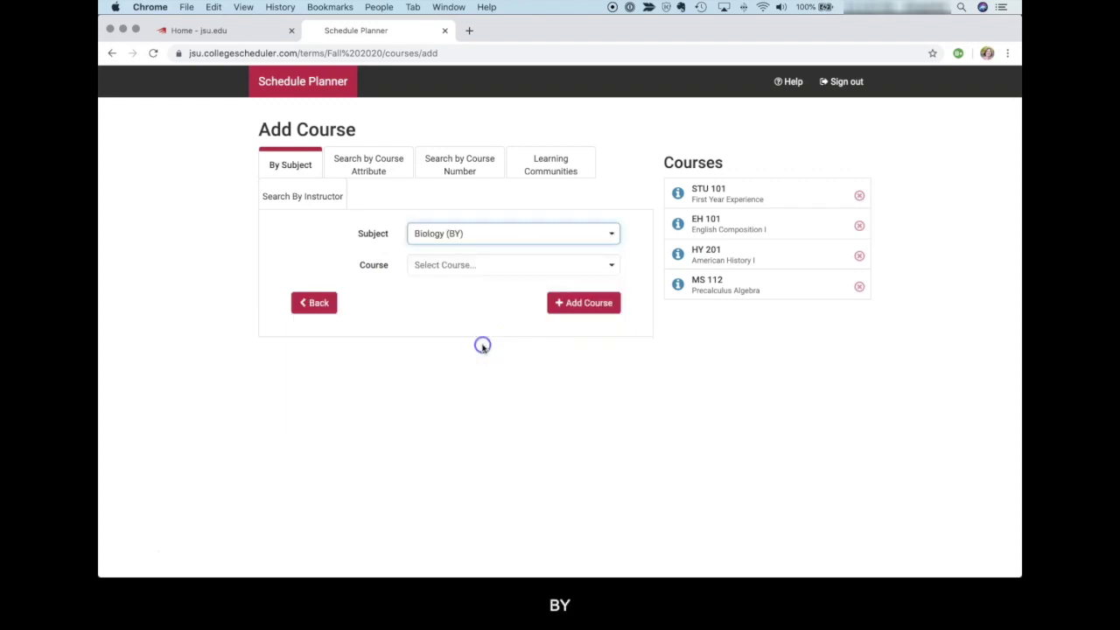
{"action": "left_click", "coordinate": [471, 265]}
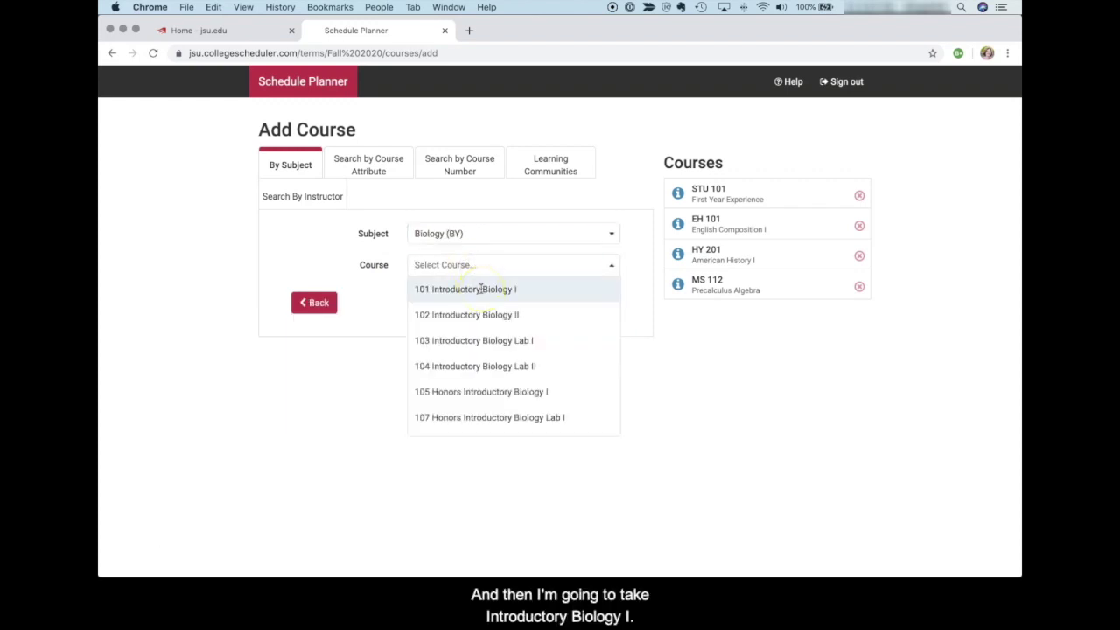
{"action": "left_click", "coordinate": [480, 288]}
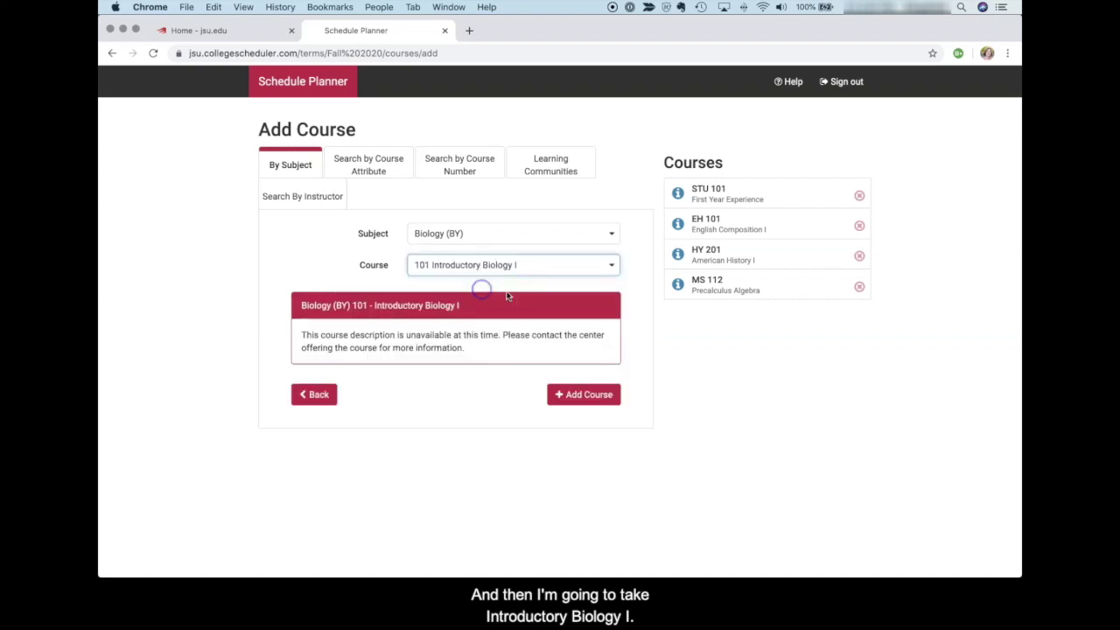
{"action": "left_click", "coordinate": [586, 395]}
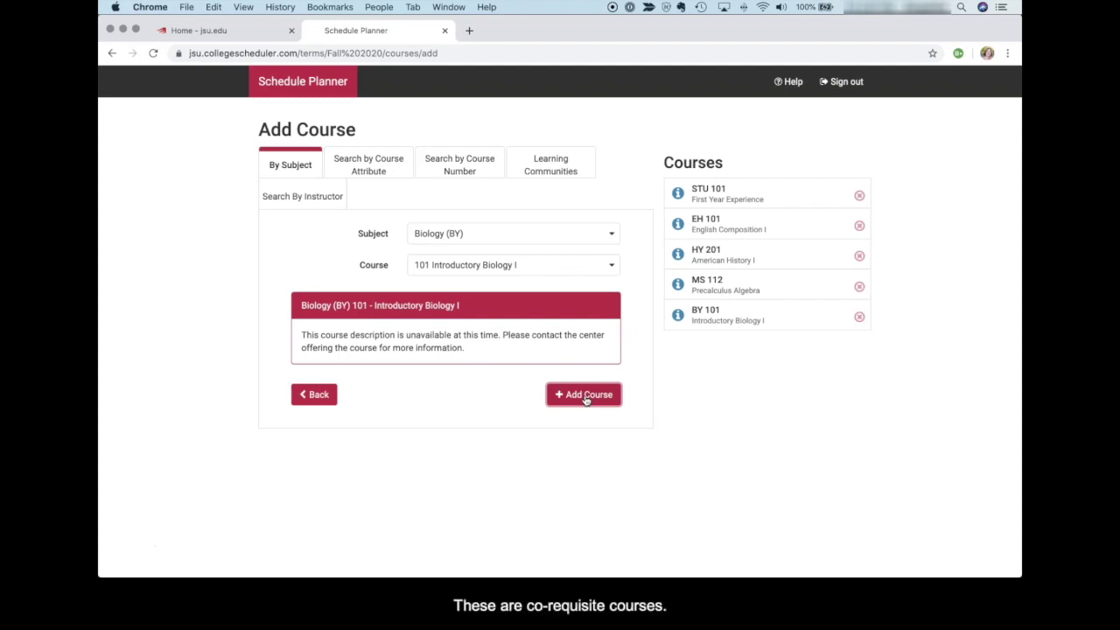
Add Biology (BY) 103 Introductory Biology Lab I to the course list and return to the planner overview
{"action": "left_click", "coordinate": [450, 265]}
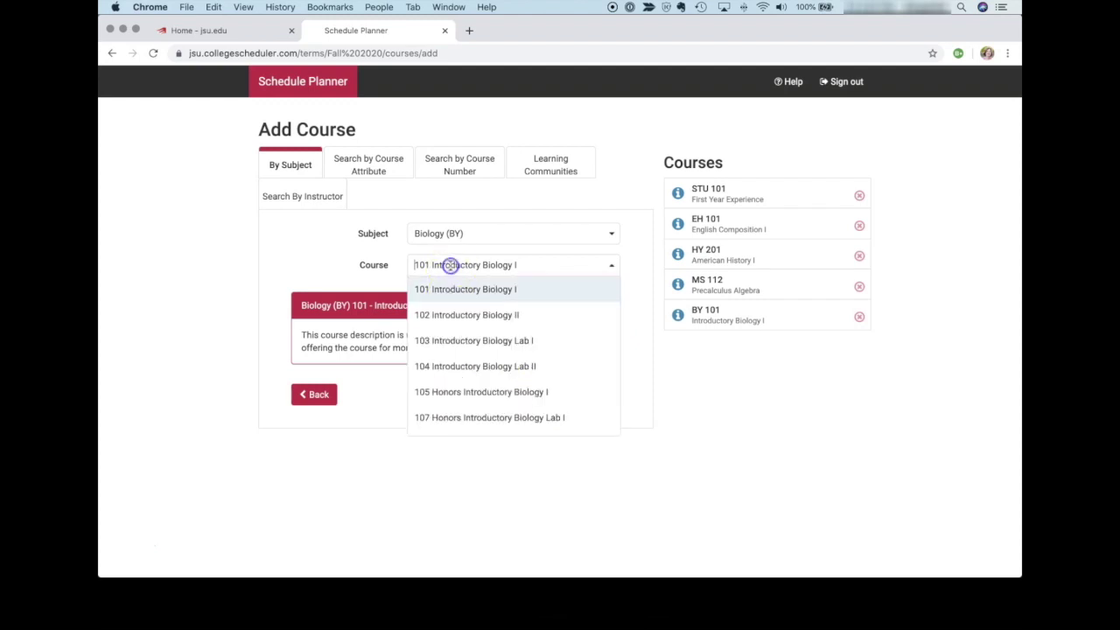
{"action": "left_click", "coordinate": [464, 344]}
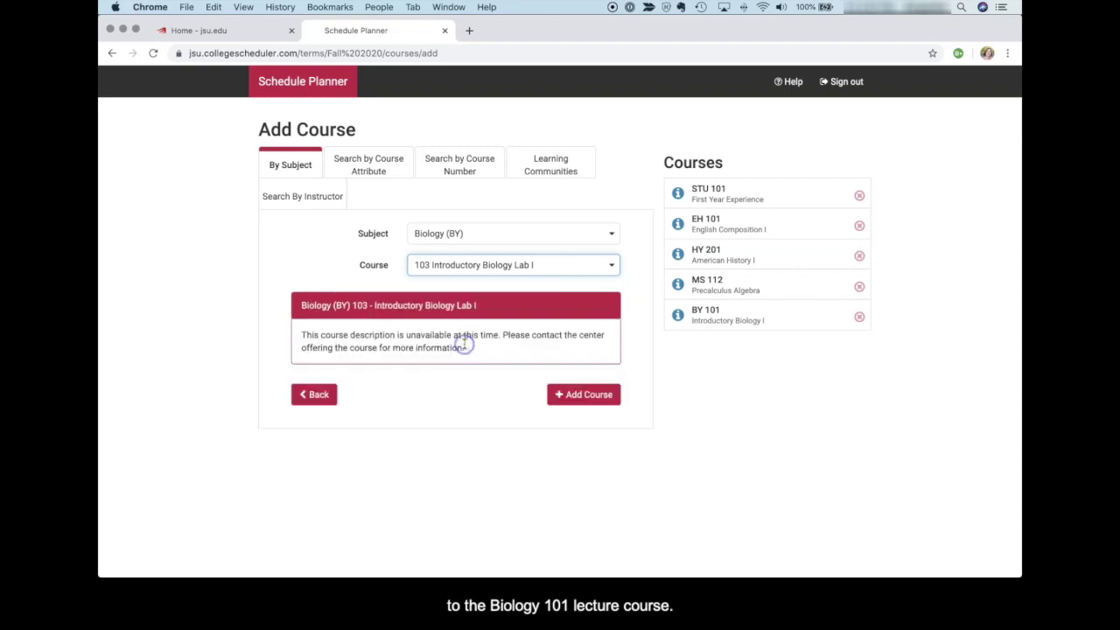
{"action": "left_click", "coordinate": [585, 394]}
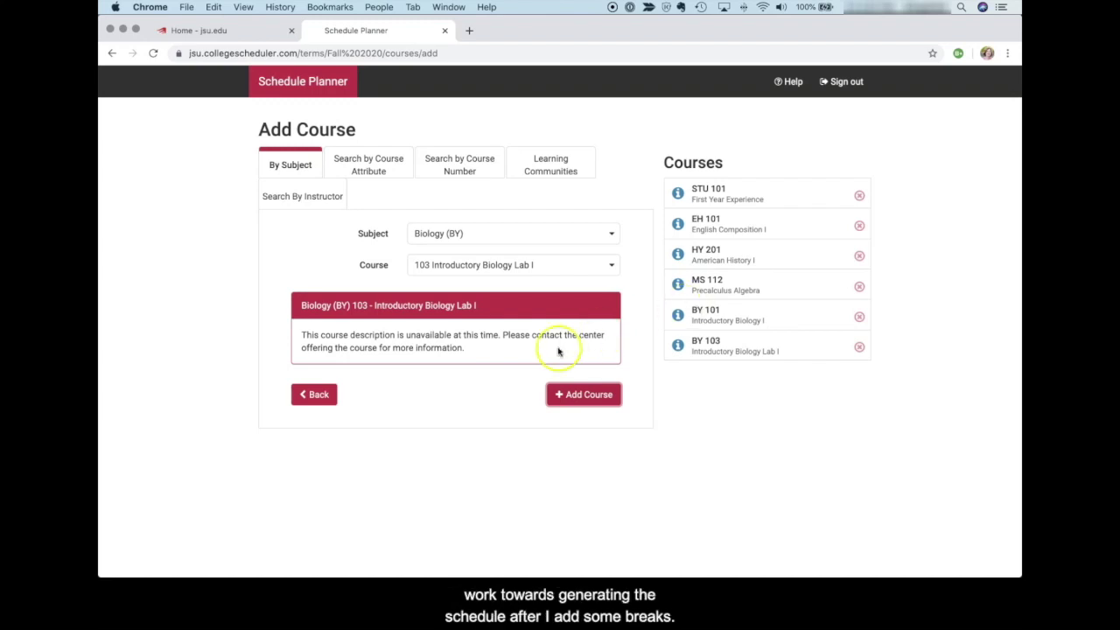
{"action": "left_click", "coordinate": [317, 394]}
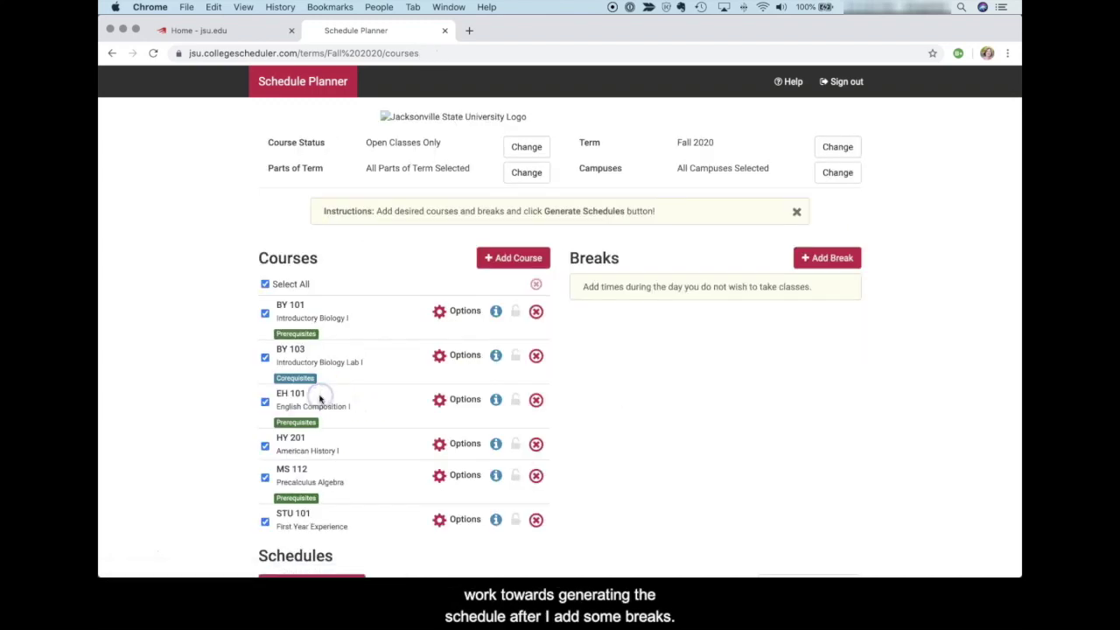
Start a new break named Lunch and set its start time to 12:00 pm
{"action": "scroll", "coordinate": [769, 428], "scroll_direction": "down", "scroll_amount": 1}
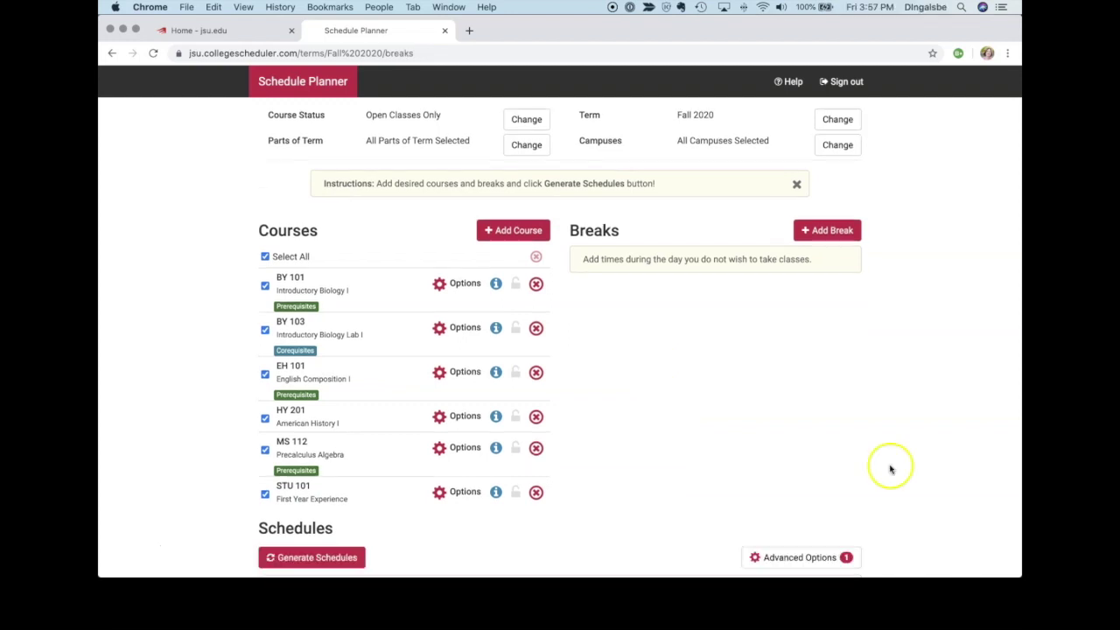
{"action": "left_click", "coordinate": [832, 235]}
{"action": "left_click", "coordinate": [832, 233]}
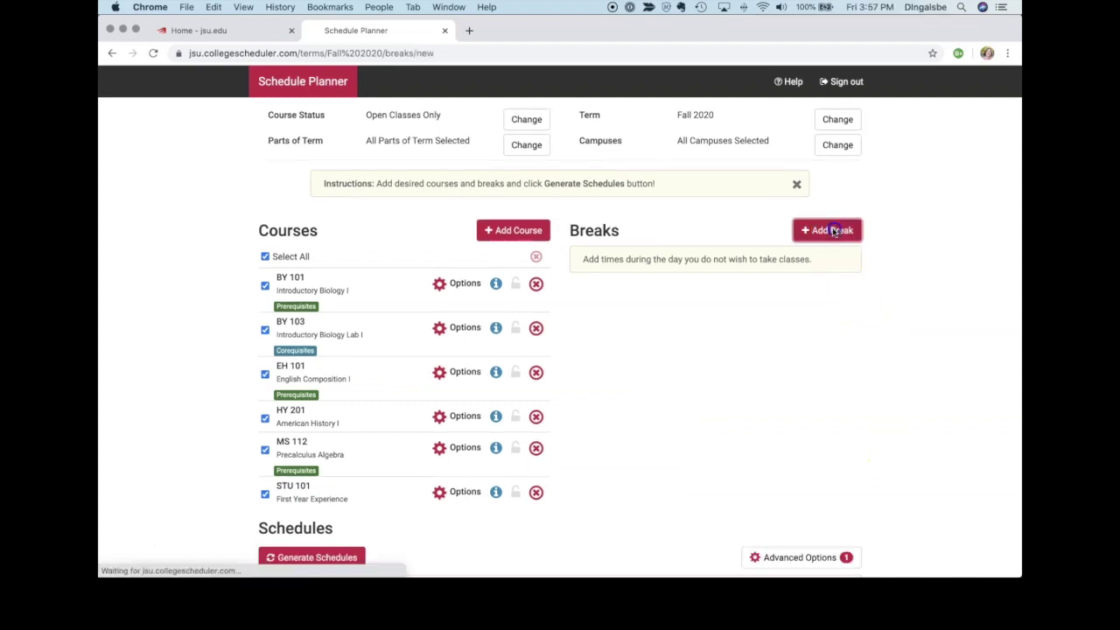
{"action": "left_click", "coordinate": [482, 197]}
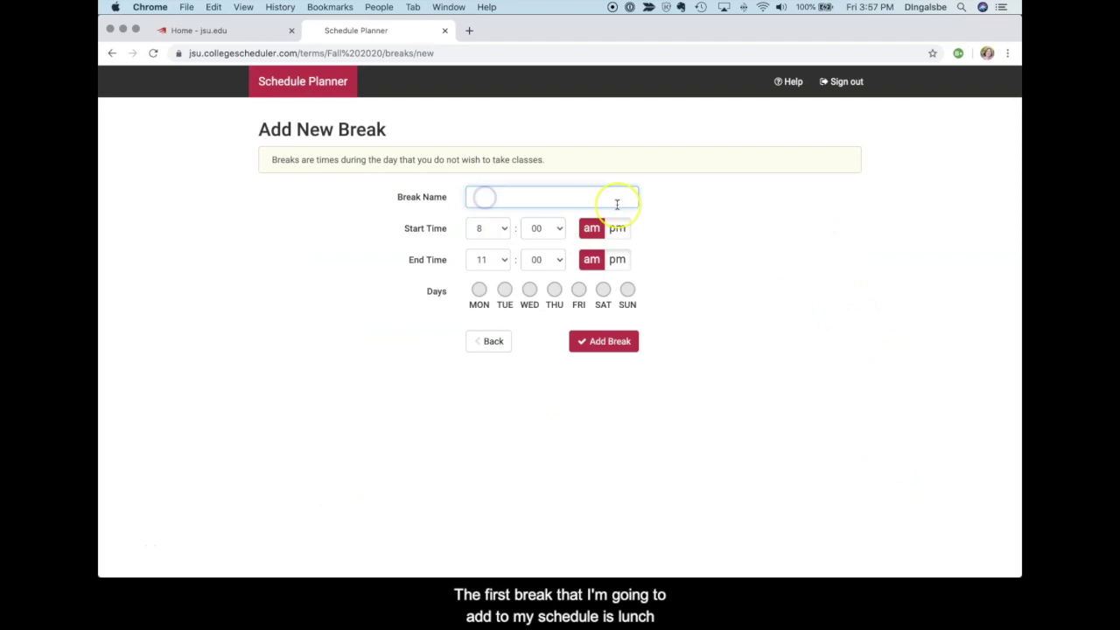
{"action": "type", "text": "Lunch"}
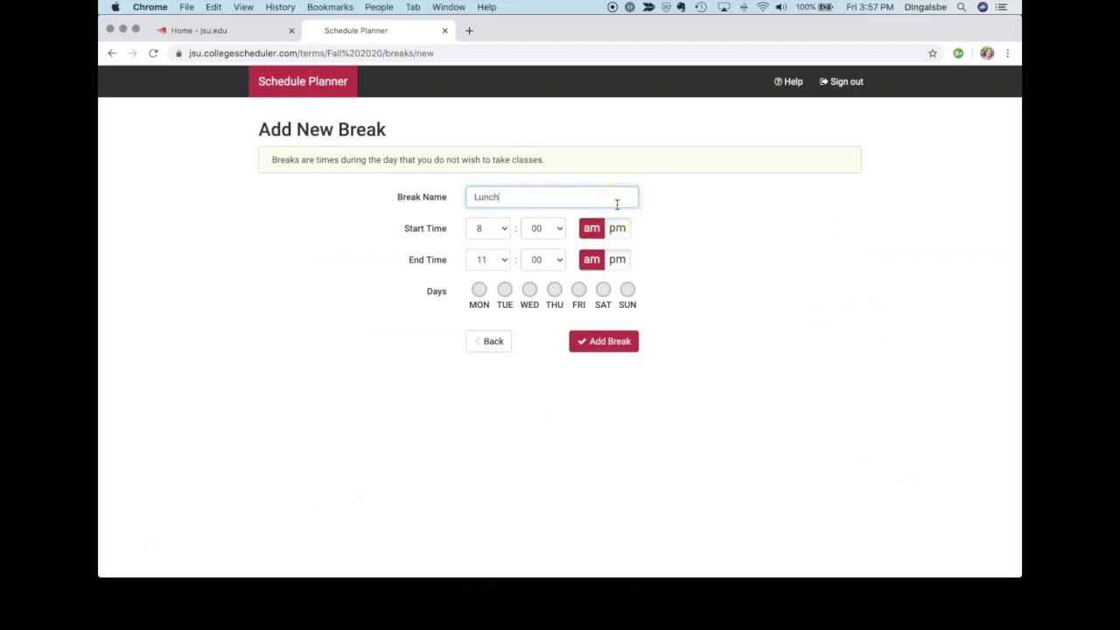
{"action": "left_click", "coordinate": [490, 232]}
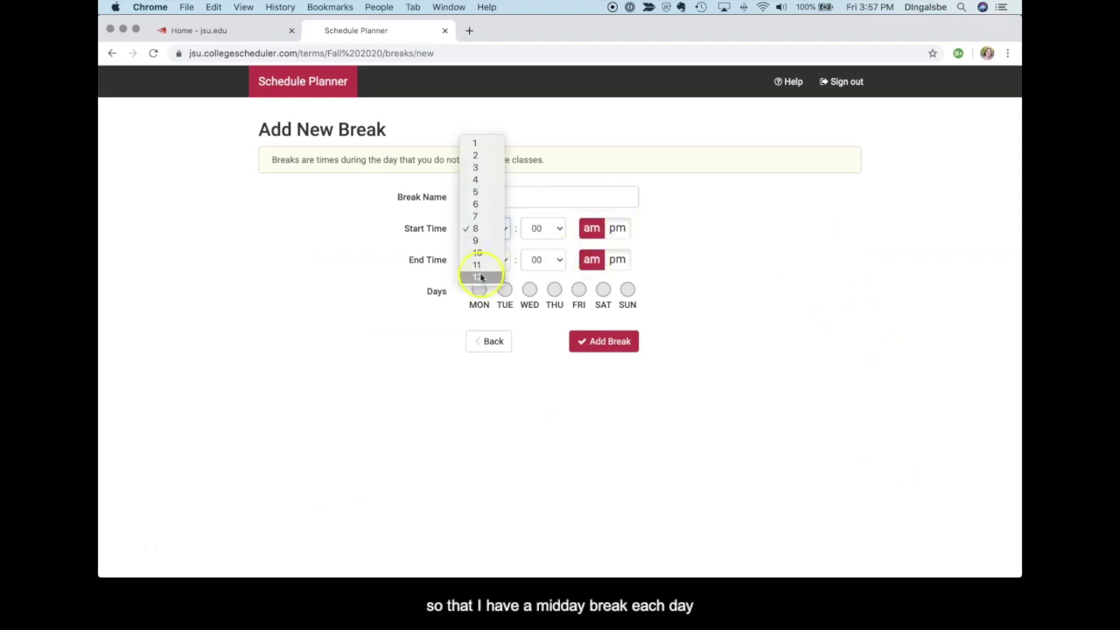
{"action": "left_click", "coordinate": [477, 277]}
{"action": "left_click", "coordinate": [616, 228]}
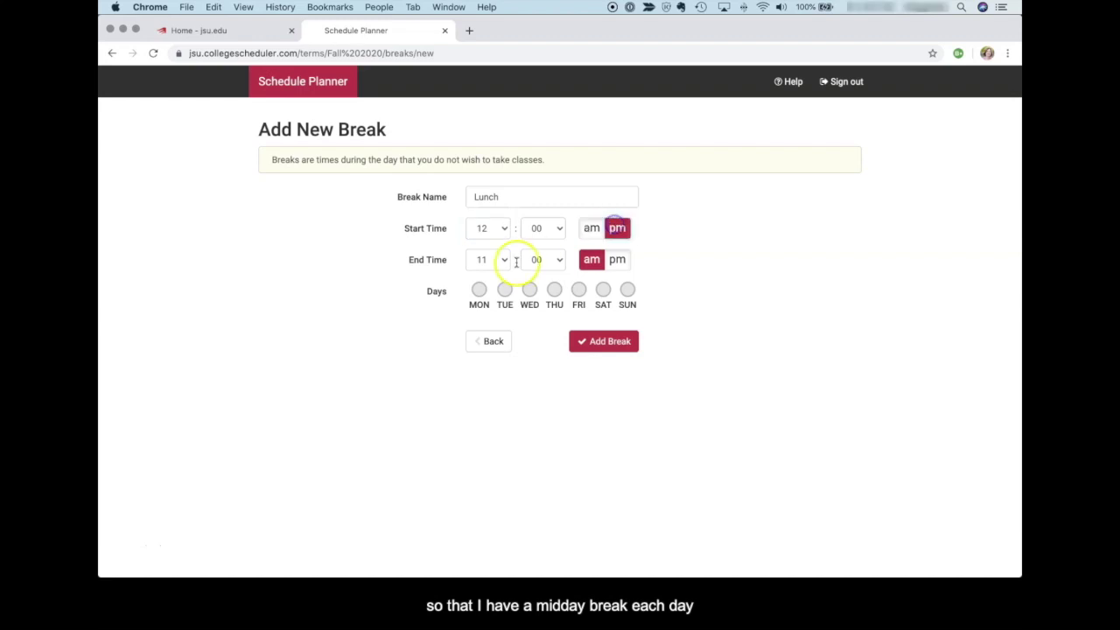
Set the Lunch break's end time to 1:00 pm
{"action": "left_click", "coordinate": [499, 260]}
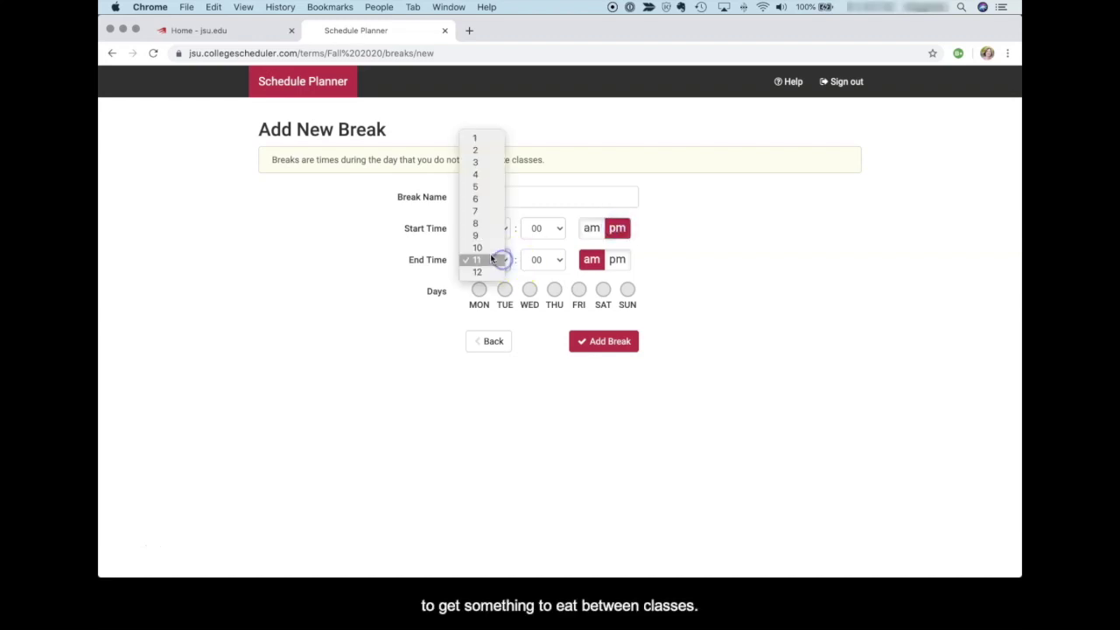
{"action": "left_click", "coordinate": [486, 149]}
{"action": "left_click", "coordinate": [495, 259]}
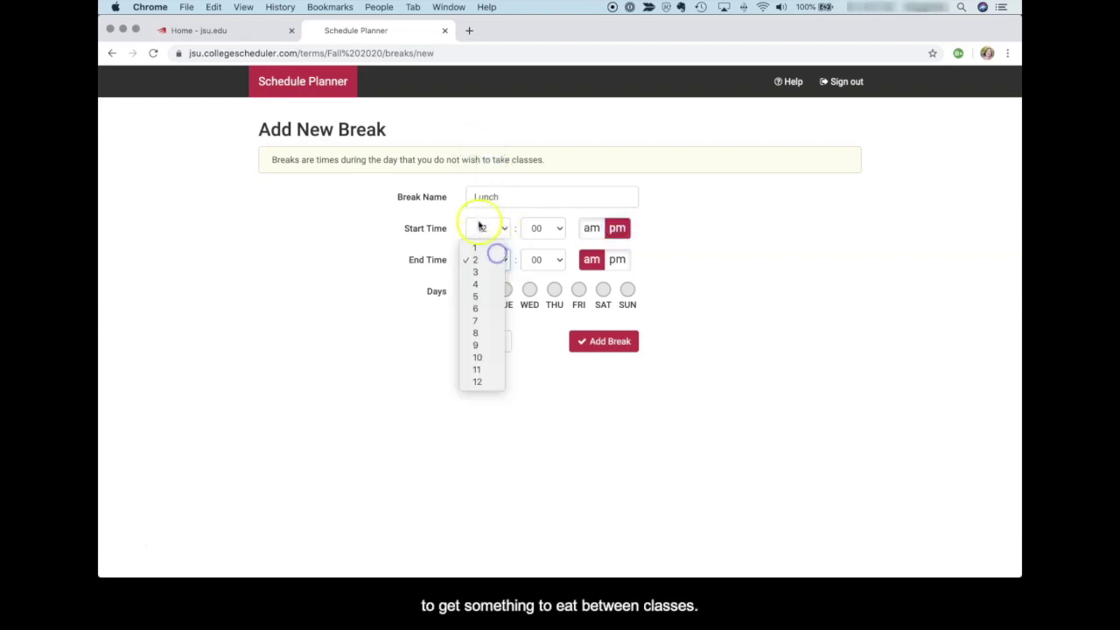
{"action": "left_click", "coordinate": [480, 247]}
{"action": "left_click", "coordinate": [617, 259]}
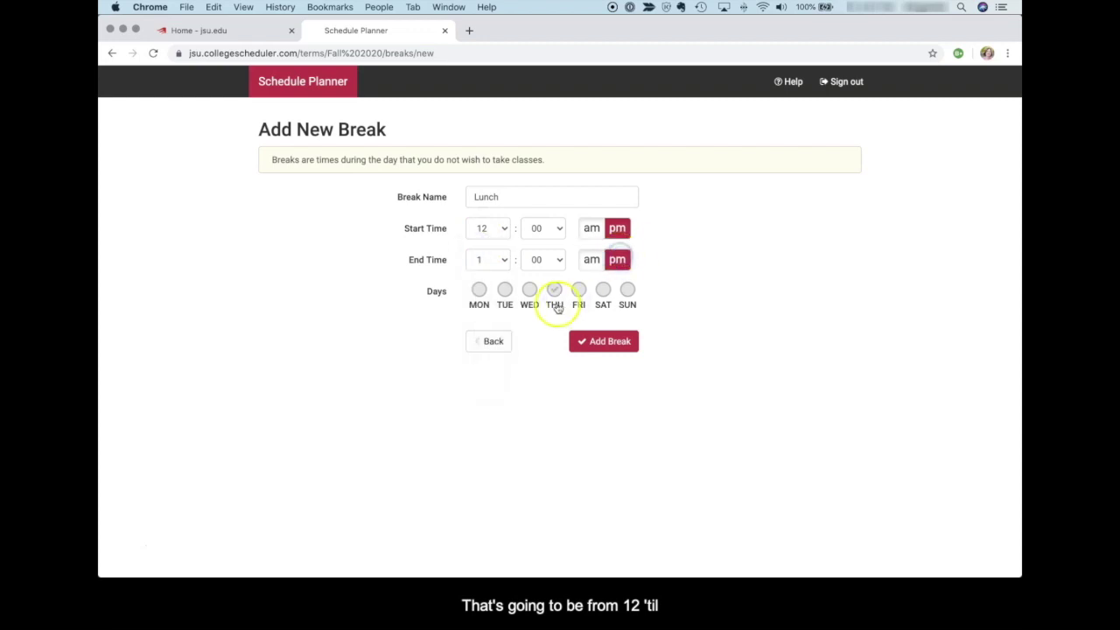
Apply the Lunch break to Monday through Friday and add it to the breaks
{"action": "left_click", "coordinate": [473, 298]}
{"action": "left_click", "coordinate": [503, 292]}
{"action": "left_click", "coordinate": [529, 292]}
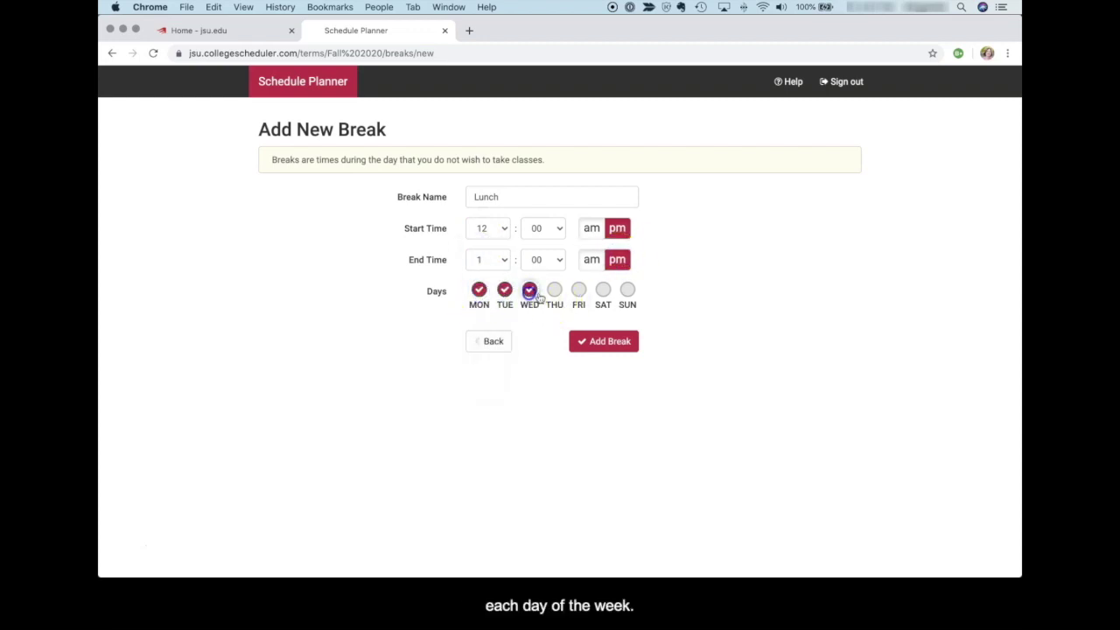
{"action": "left_click", "coordinate": [553, 292]}
{"action": "left_click", "coordinate": [578, 292]}
{"action": "left_click", "coordinate": [600, 340]}
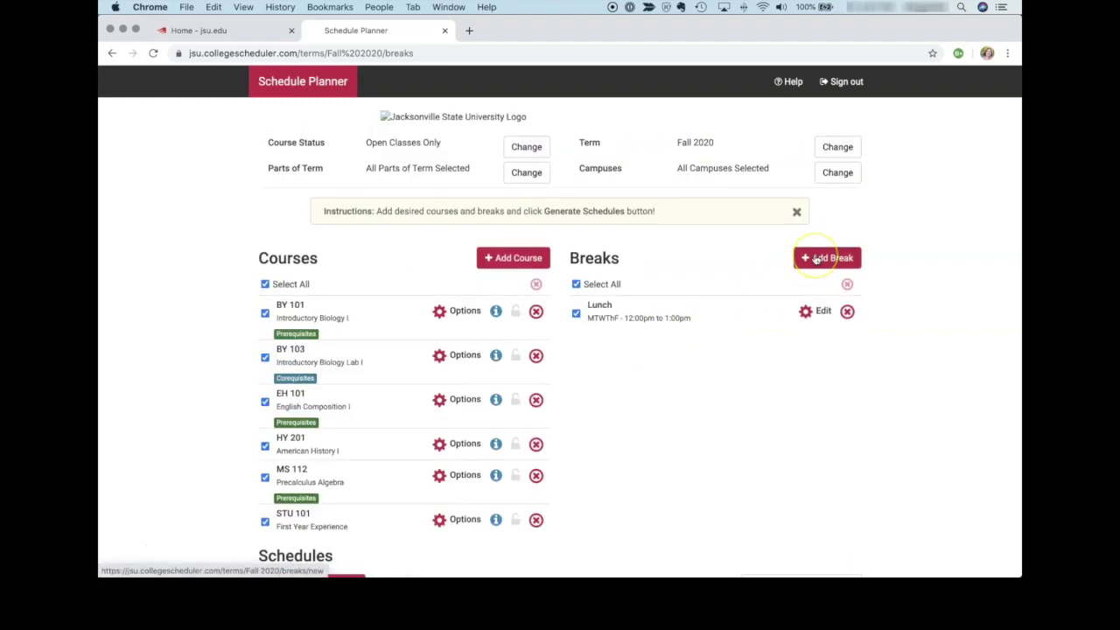
Start another break named Work running from 7:00 am to 10:00 am
{"action": "left_click", "coordinate": [816, 259]}
{"action": "left_click", "coordinate": [517, 201]}
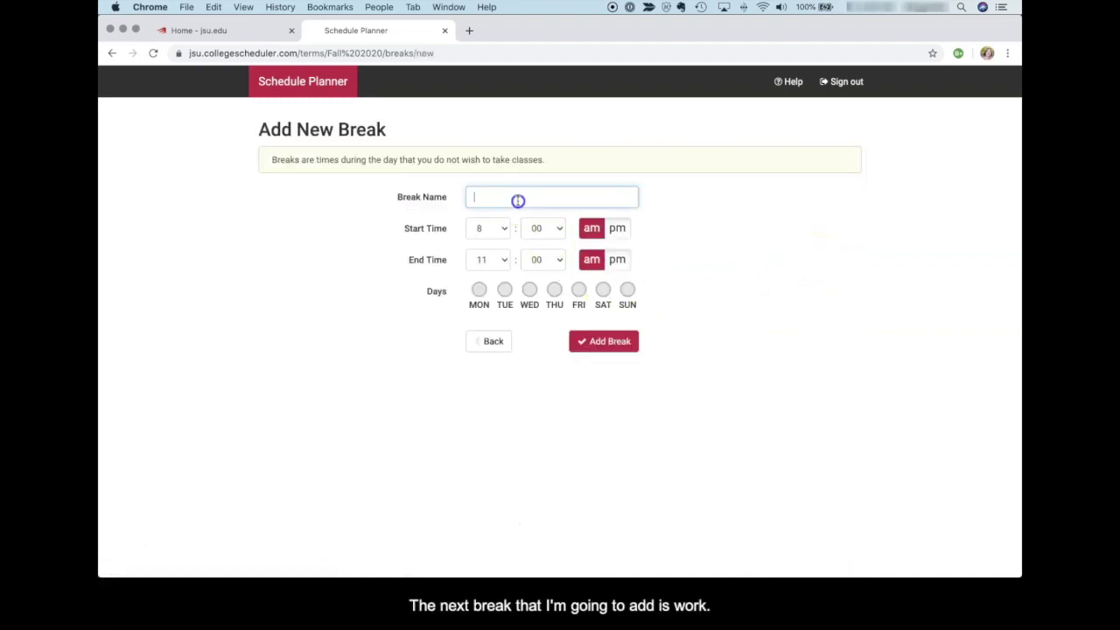
{"action": "type", "text": "Work"}
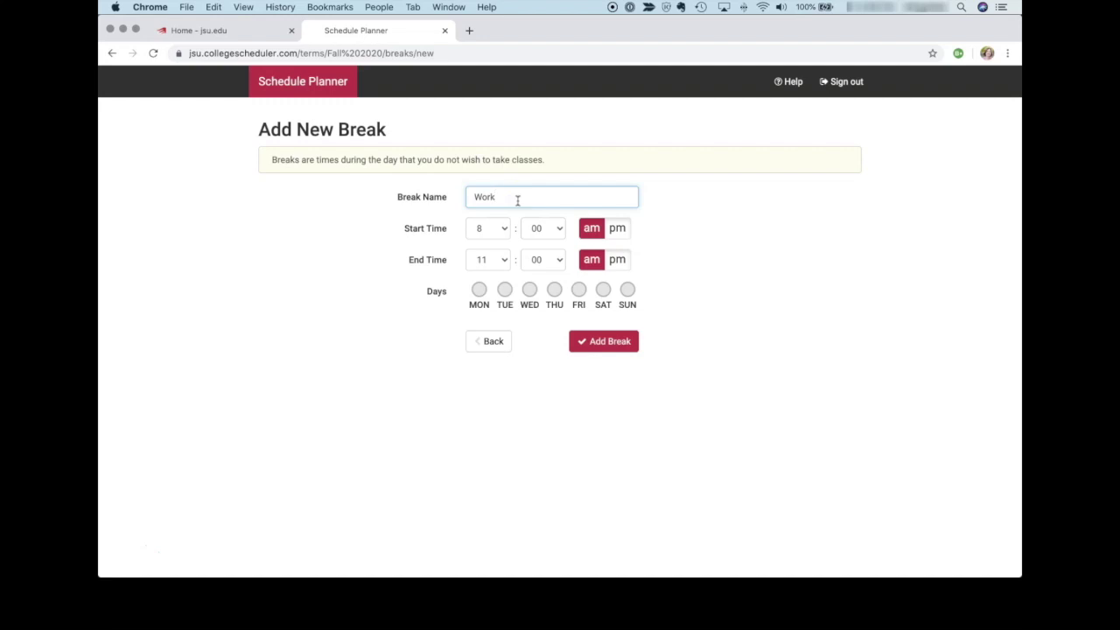
{"action": "left_click", "coordinate": [492, 231]}
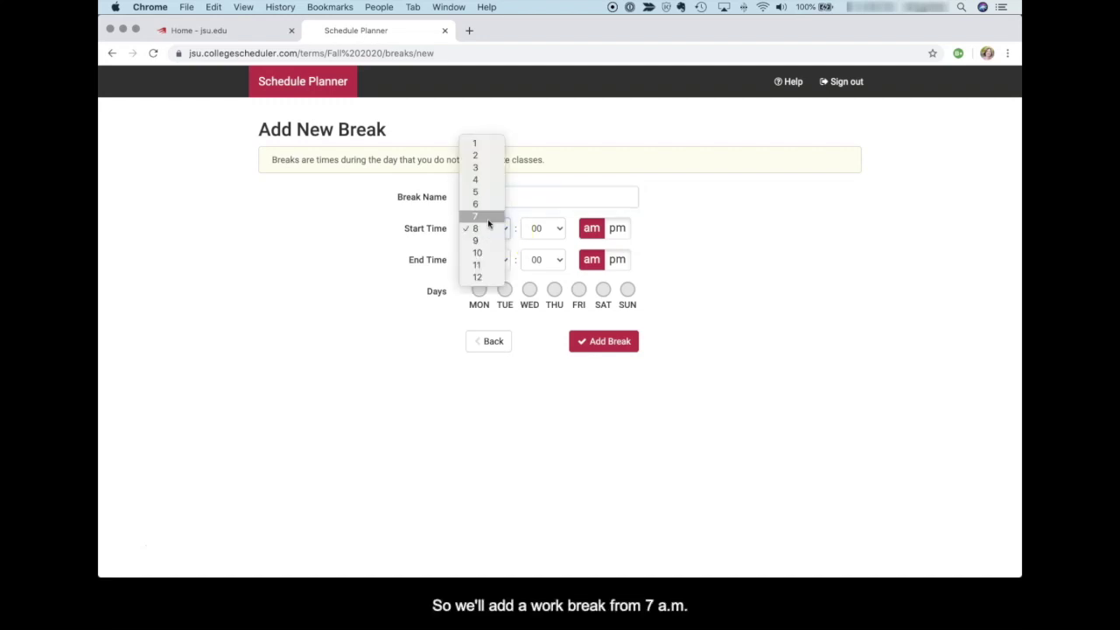
{"action": "left_click", "coordinate": [488, 222]}
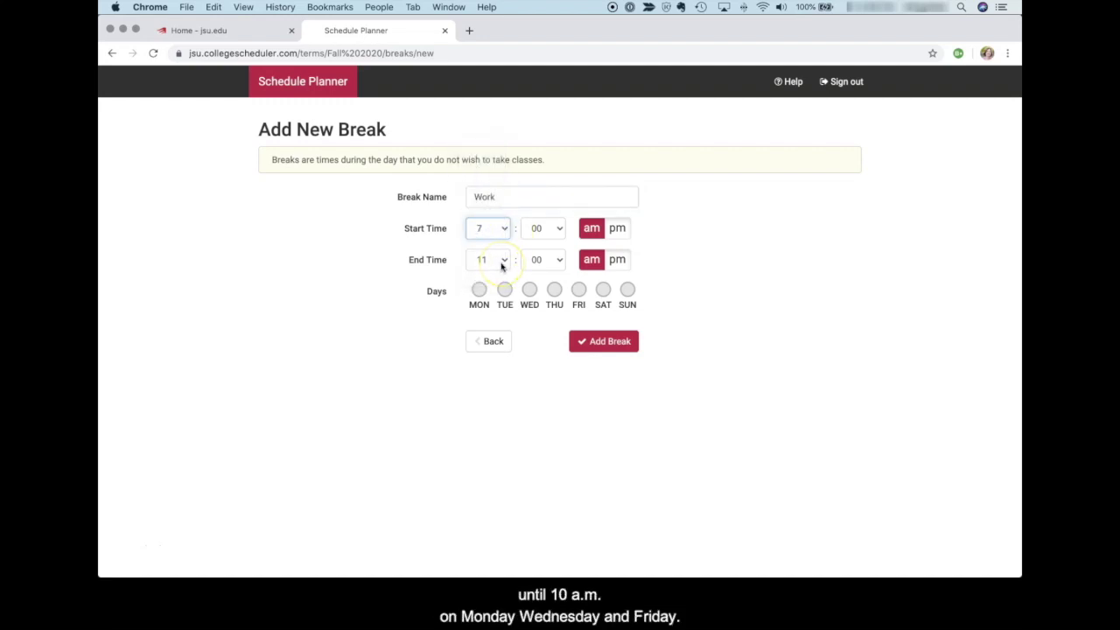
{"action": "left_click", "coordinate": [500, 264]}
{"action": "left_click", "coordinate": [477, 247]}
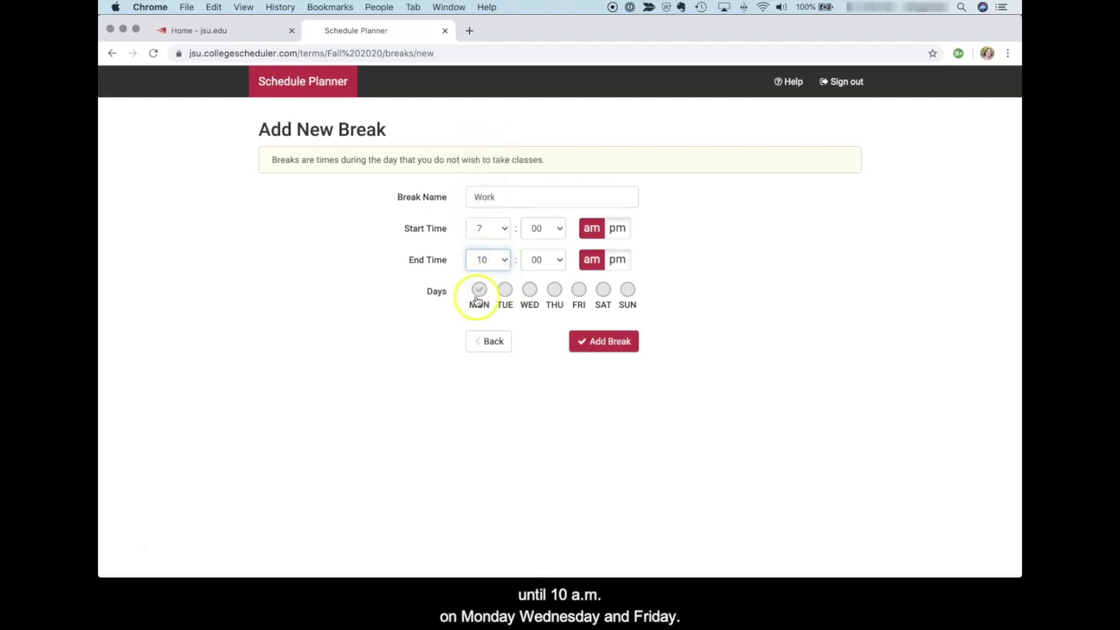
Apply the Work break to Monday, Wednesday and Friday, extend its end time to 10:15 am, and add it
{"action": "left_click", "coordinate": [479, 290]}
{"action": "left_click", "coordinate": [529, 290]}
{"action": "left_click", "coordinate": [578, 289]}
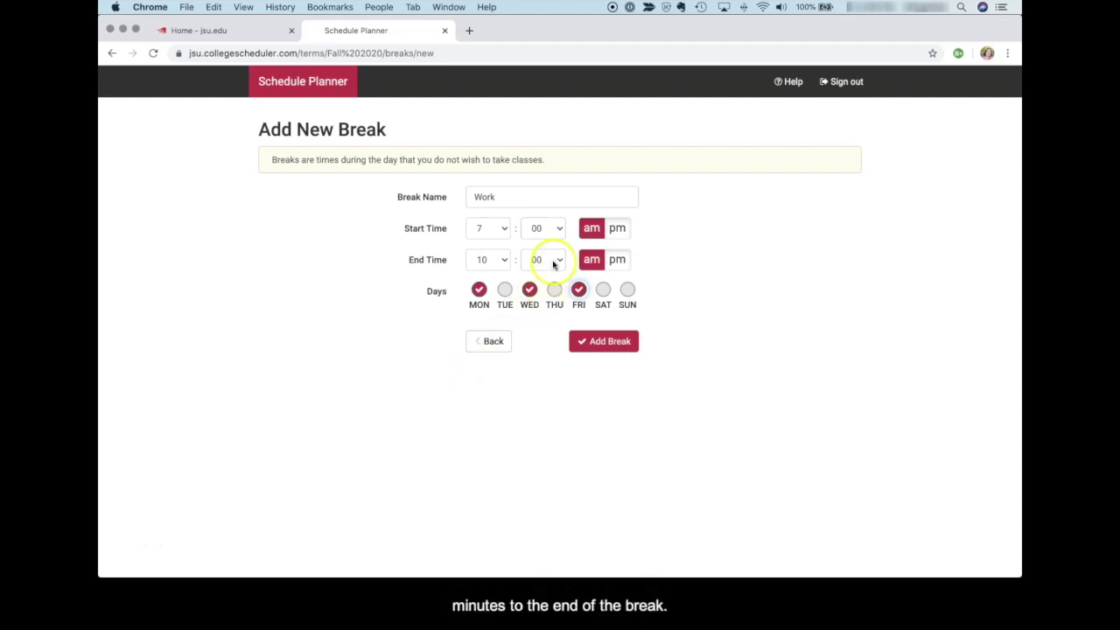
{"action": "left_click", "coordinate": [554, 261]}
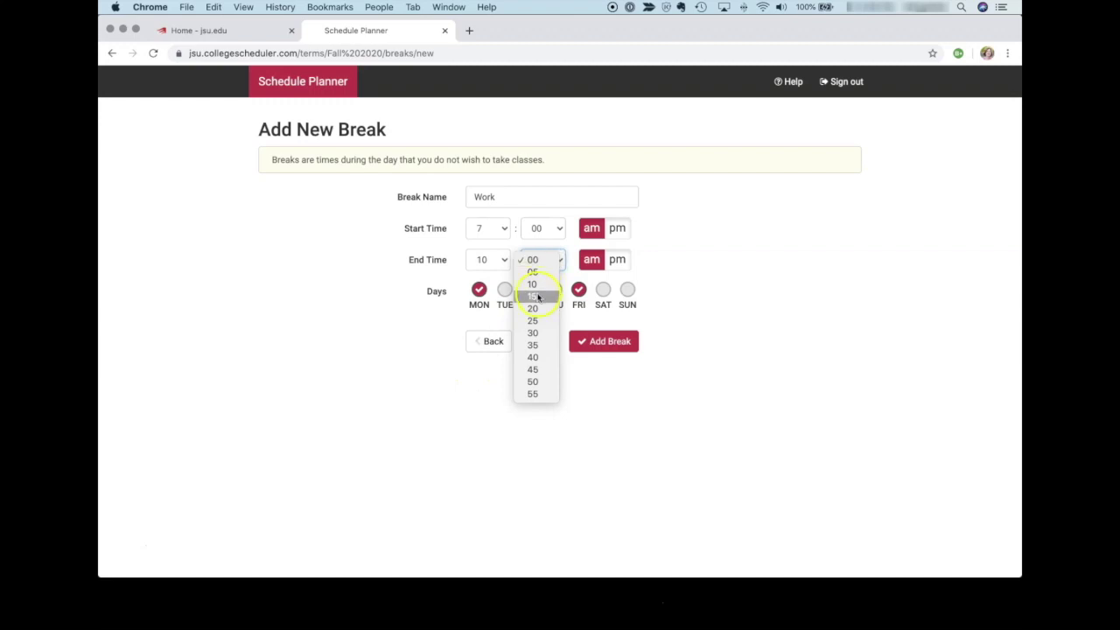
{"action": "left_click", "coordinate": [535, 297]}
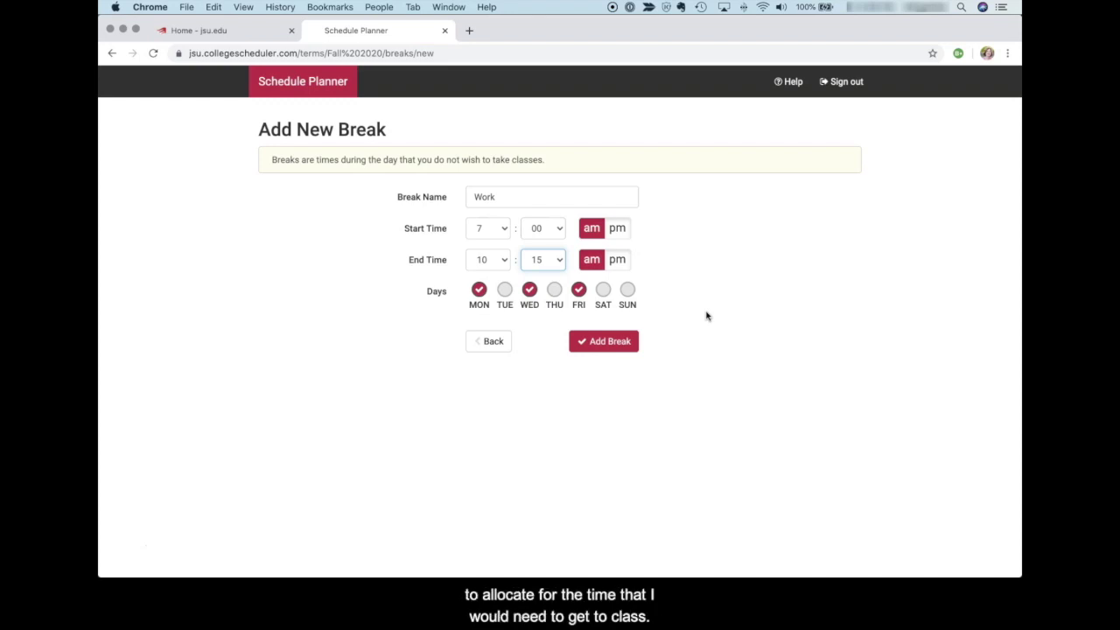
{"action": "left_click", "coordinate": [598, 342]}
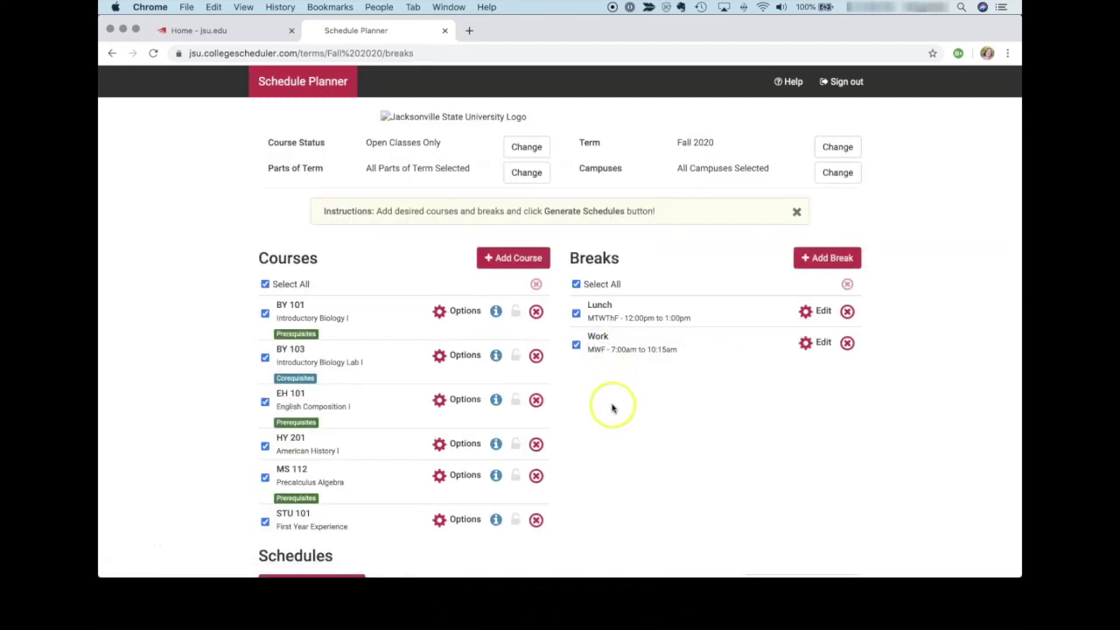
Generate the possible schedules and review the first one's weekly calendar of classes and breaks
{"action": "scroll", "coordinate": [612, 408], "scroll_direction": "down", "scroll_amount": 1}
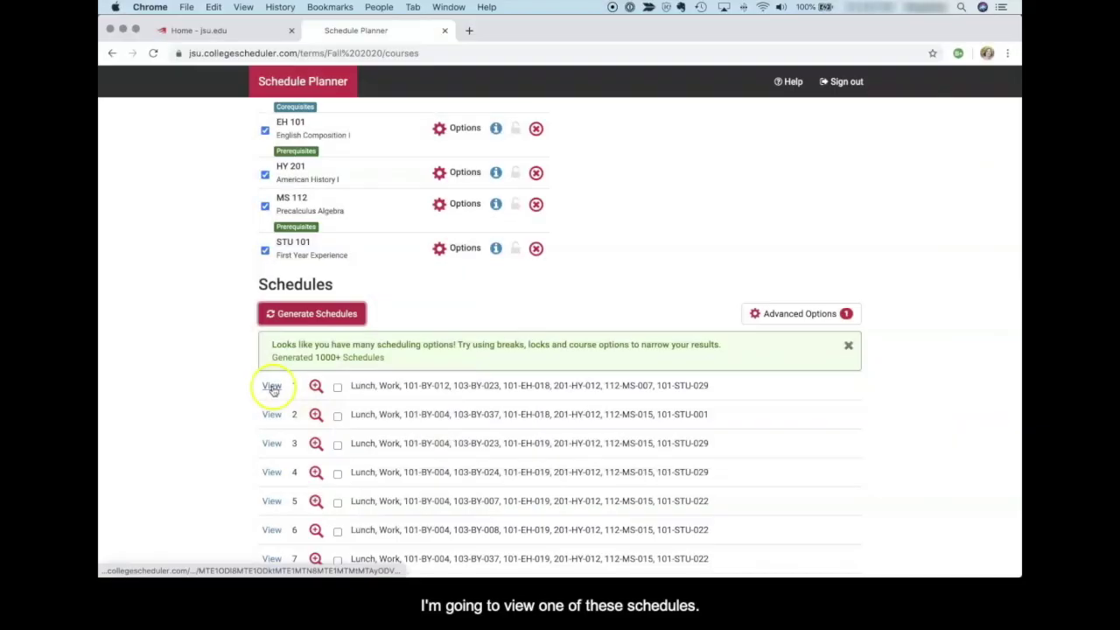
{"action": "left_click", "coordinate": [272, 385]}
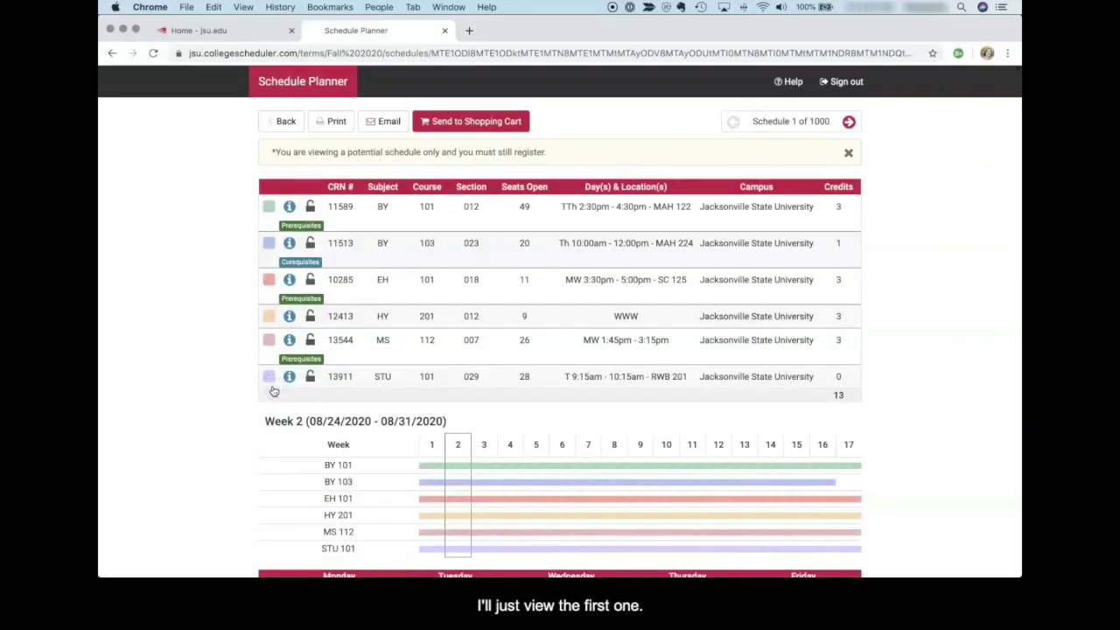
{"action": "scroll", "coordinate": [592, 307], "scroll_direction": "down", "scroll_amount": 5}
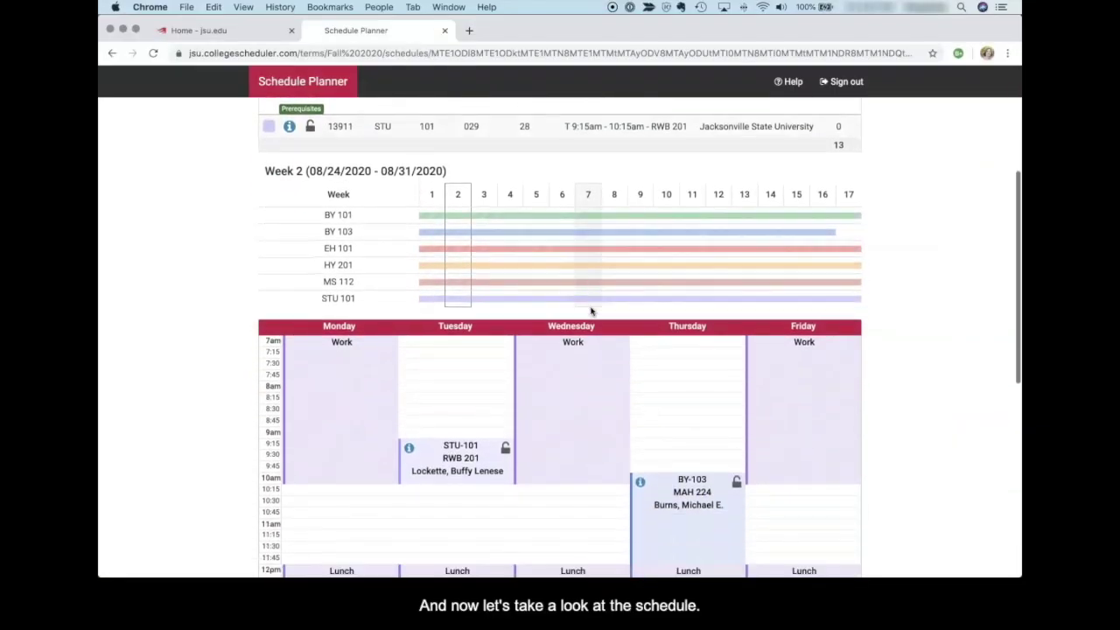
{"action": "scroll", "coordinate": [590, 310], "scroll_direction": "down", "scroll_amount": 3}
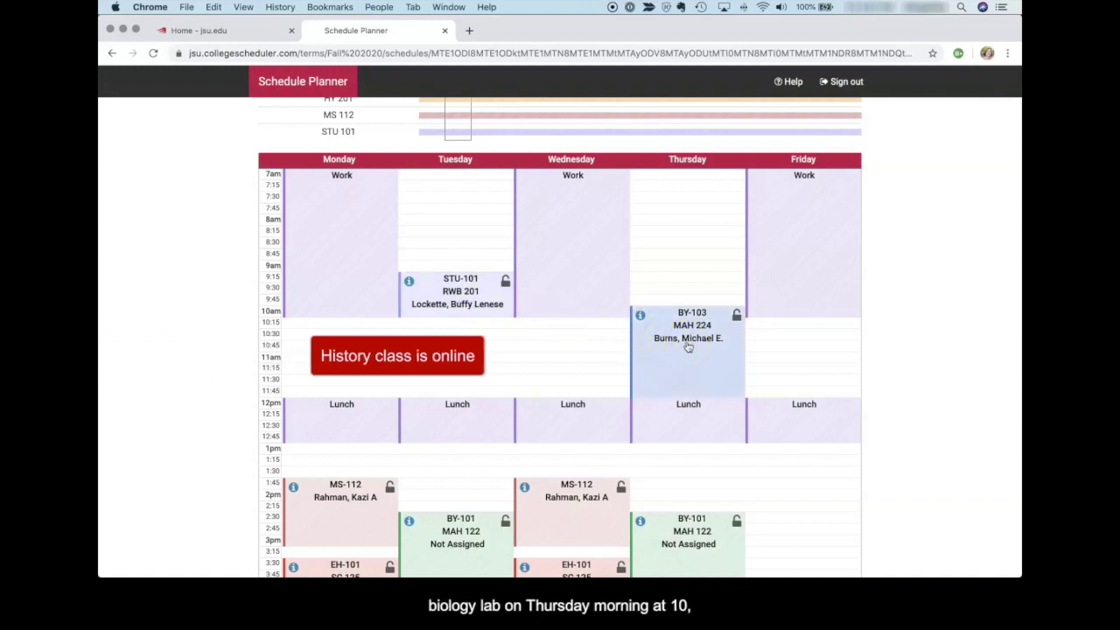
{"action": "scroll", "coordinate": [687, 345], "scroll_direction": "down", "scroll_amount": 5}
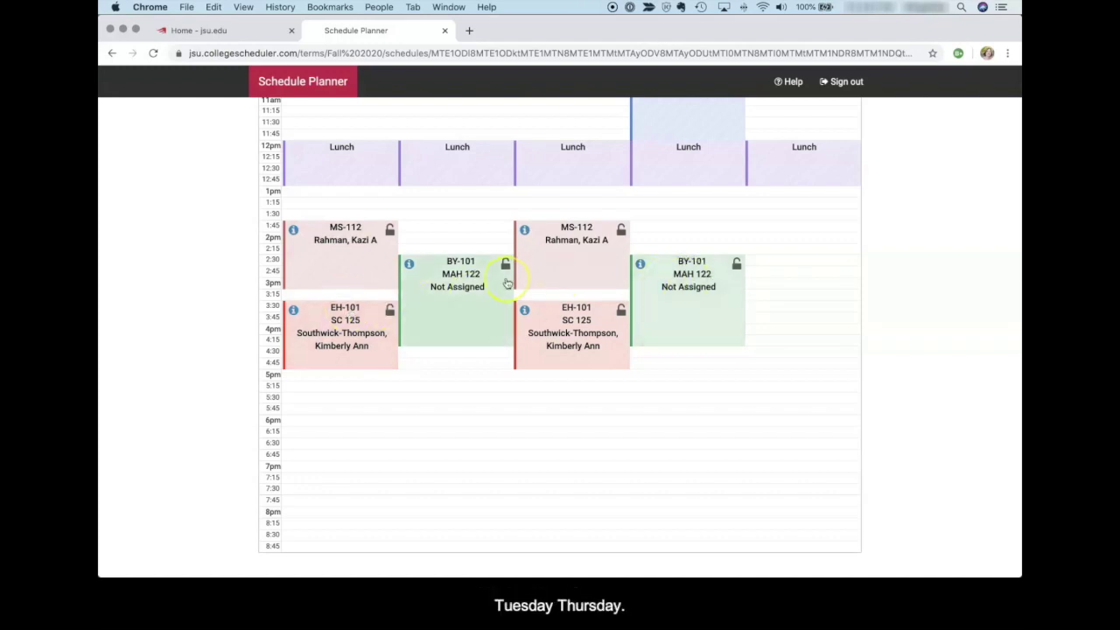
{"action": "scroll", "coordinate": [506, 284], "scroll_direction": "up", "scroll_amount": 5}
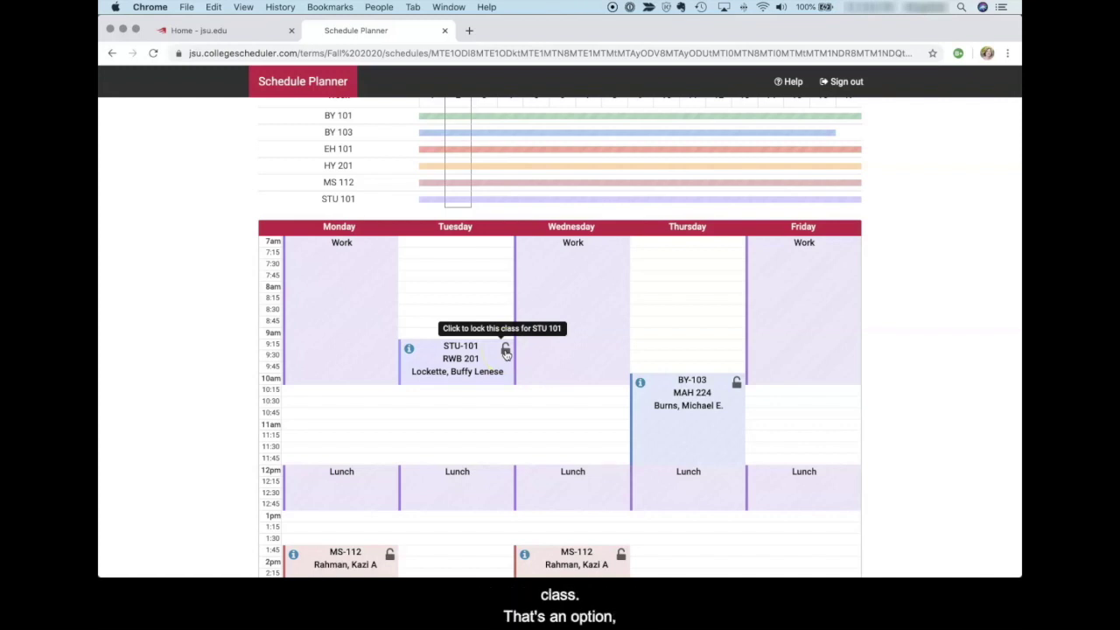
Send the first generated schedule to the shopping cart and continue to its classes in the registration cart
{"action": "left_click", "coordinate": [605, 367]}
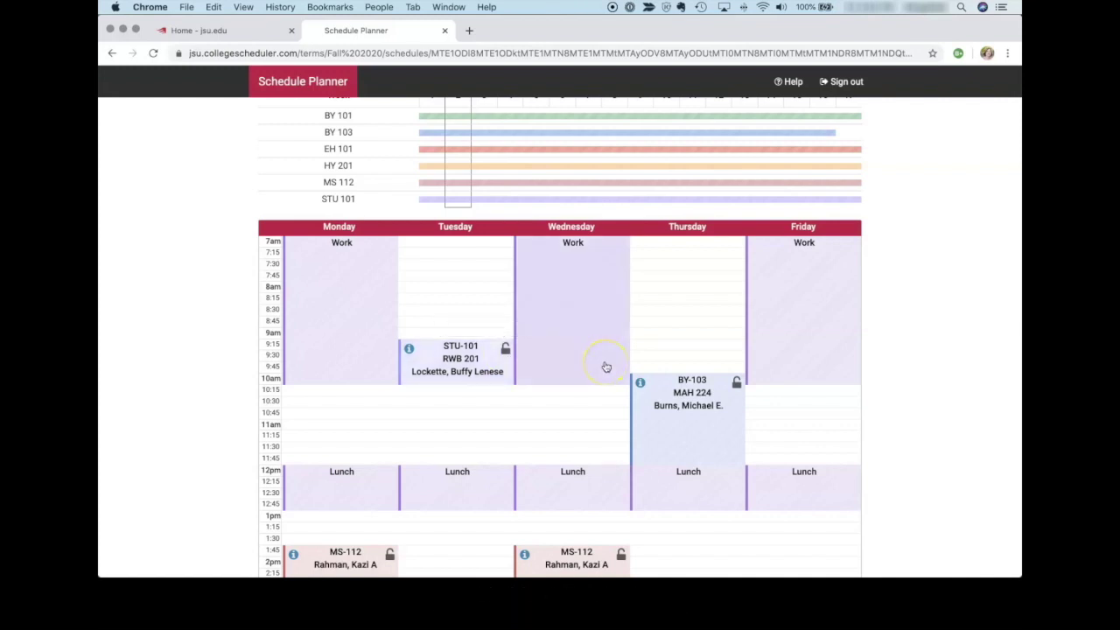
{"action": "scroll", "coordinate": [605, 367], "scroll_direction": "up", "scroll_amount": 7}
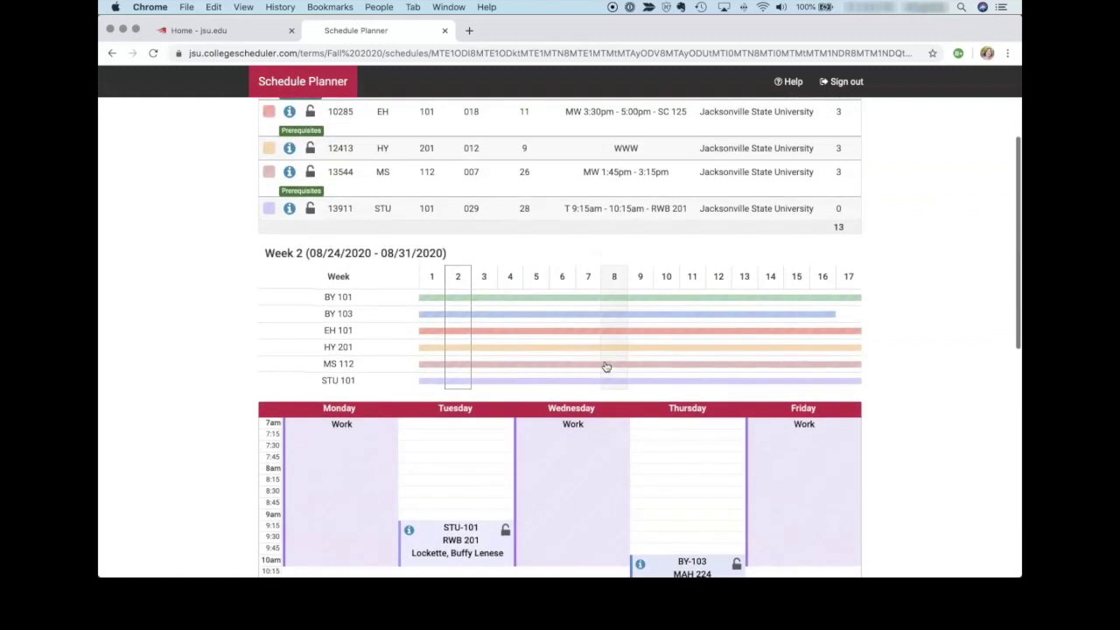
{"action": "scroll", "coordinate": [605, 367], "scroll_direction": "up", "scroll_amount": 2}
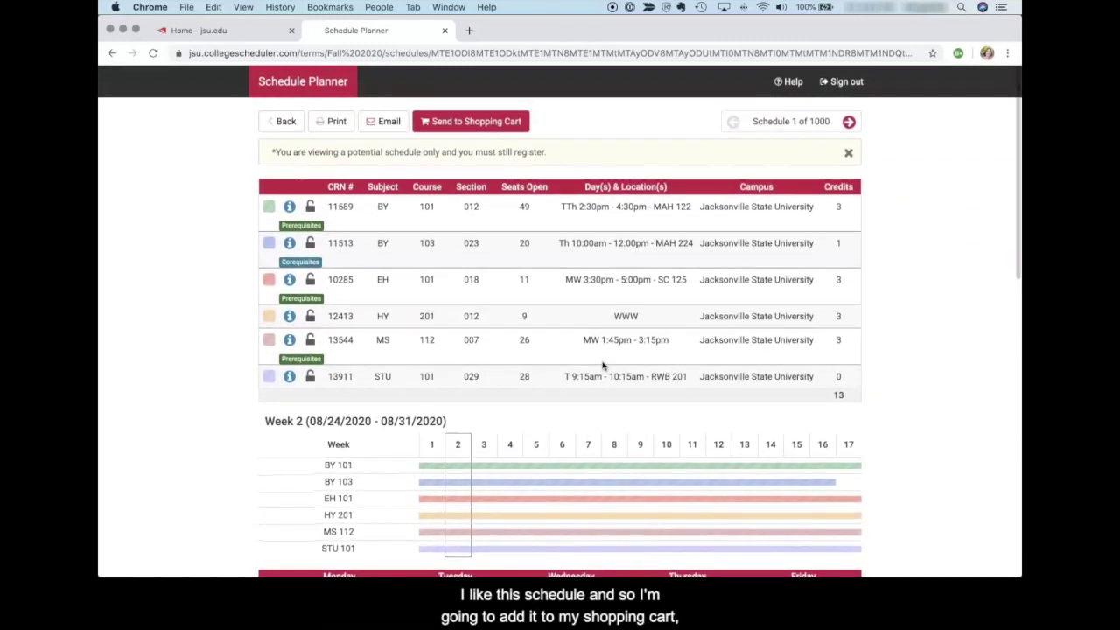
{"action": "left_click", "coordinate": [465, 124]}
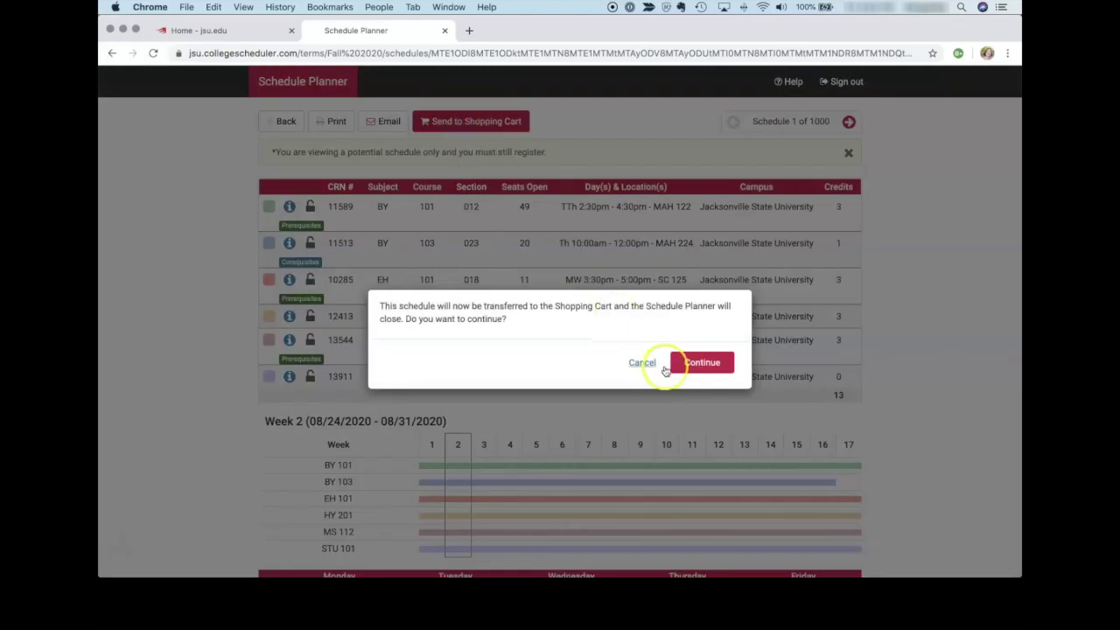
{"action": "left_click", "coordinate": [707, 365]}
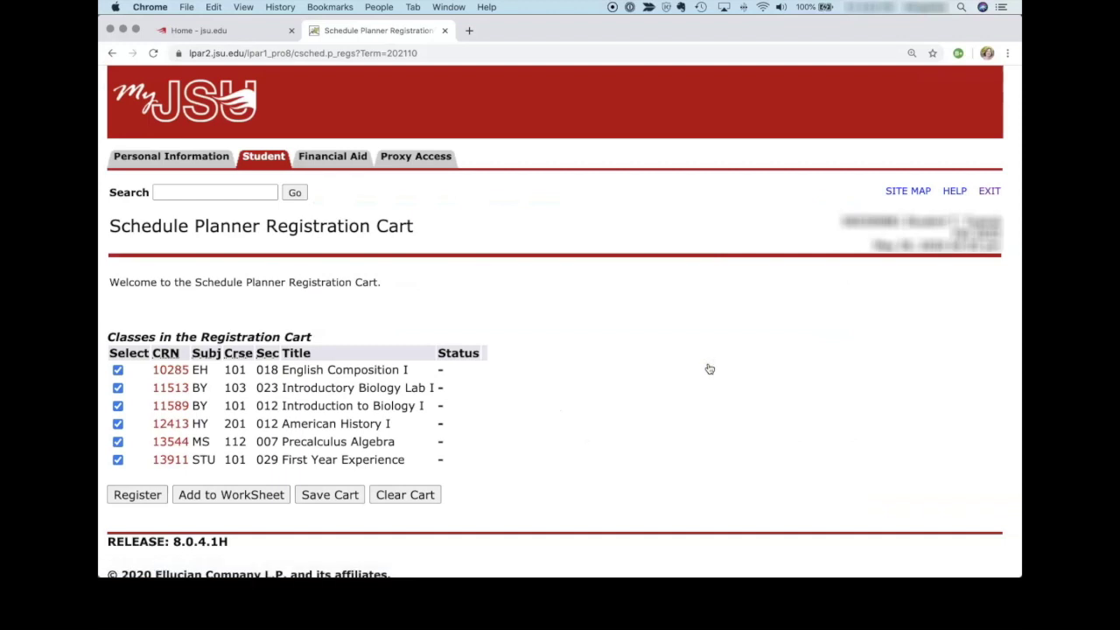
{"action": "scroll", "coordinate": [700, 368], "scroll_direction": "down", "scroll_amount": 1}
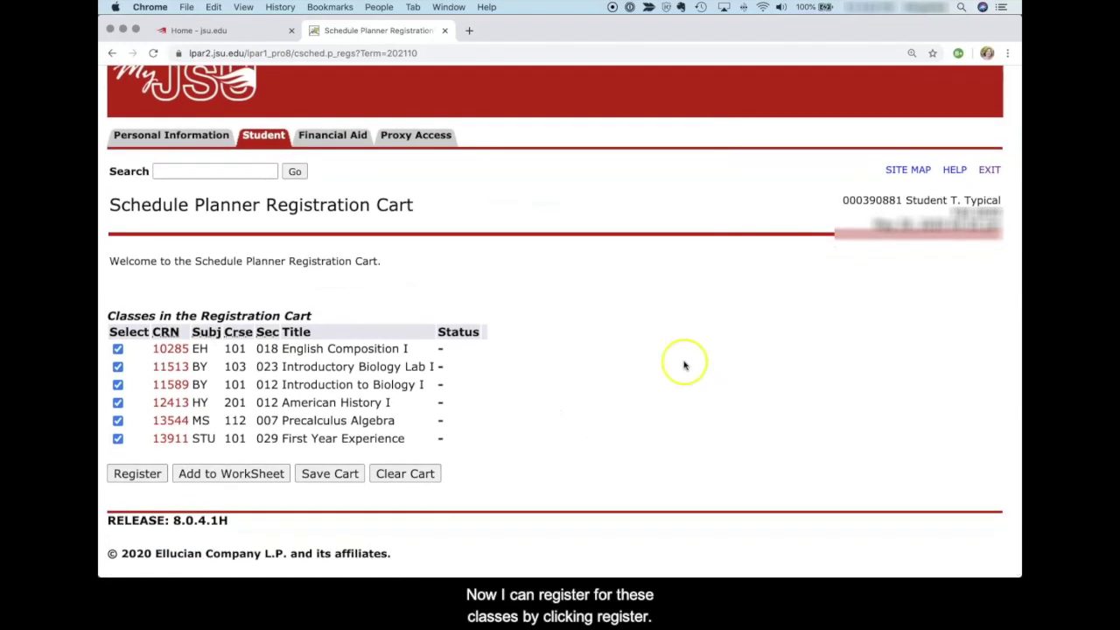